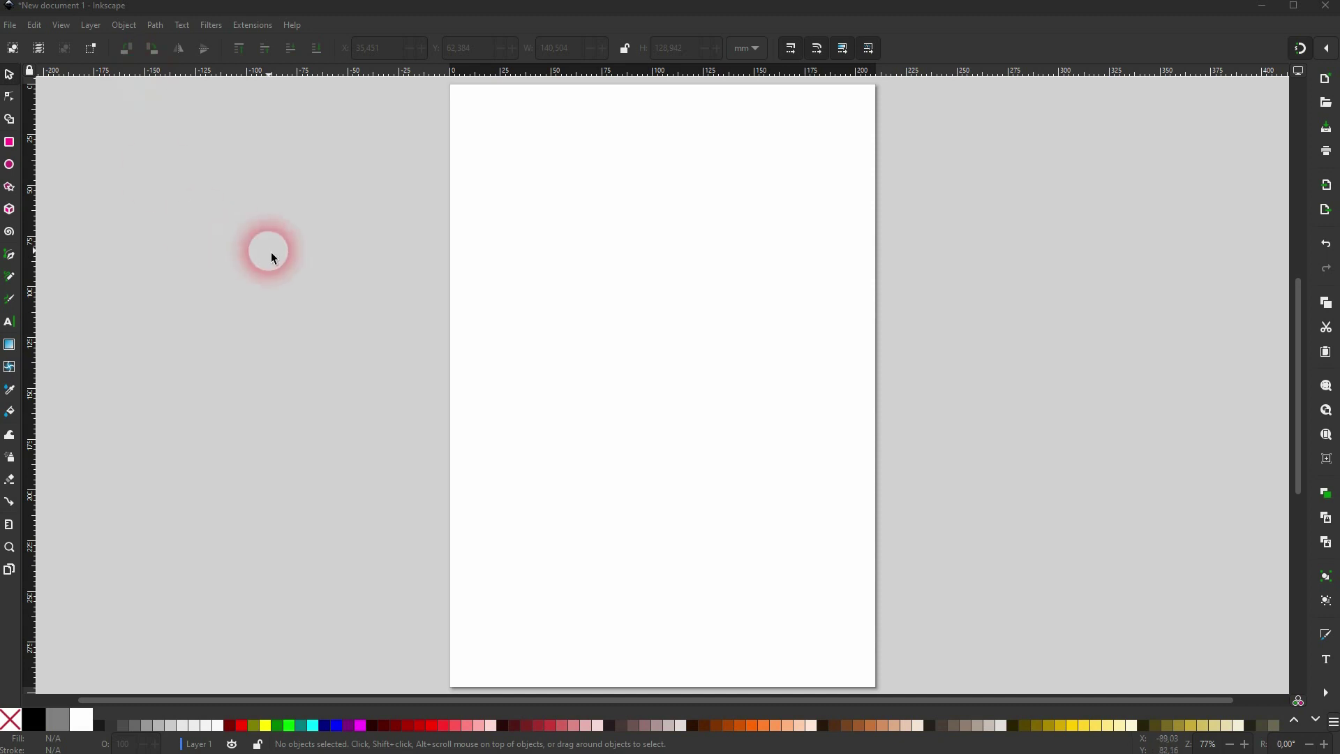
Draw a rectangle in the upper half of the page with maroon fill and black outline
left_click(13, 143)
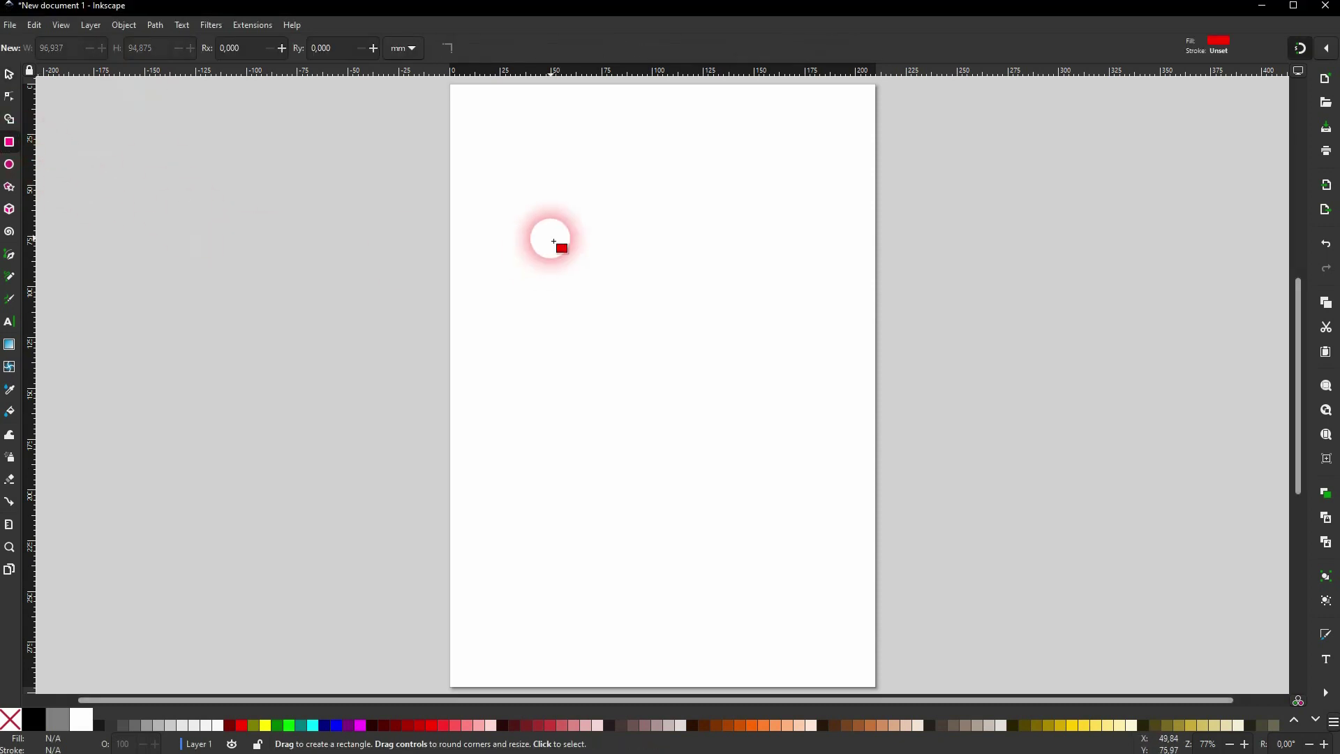
left_click_drag(551, 240, 716, 414)
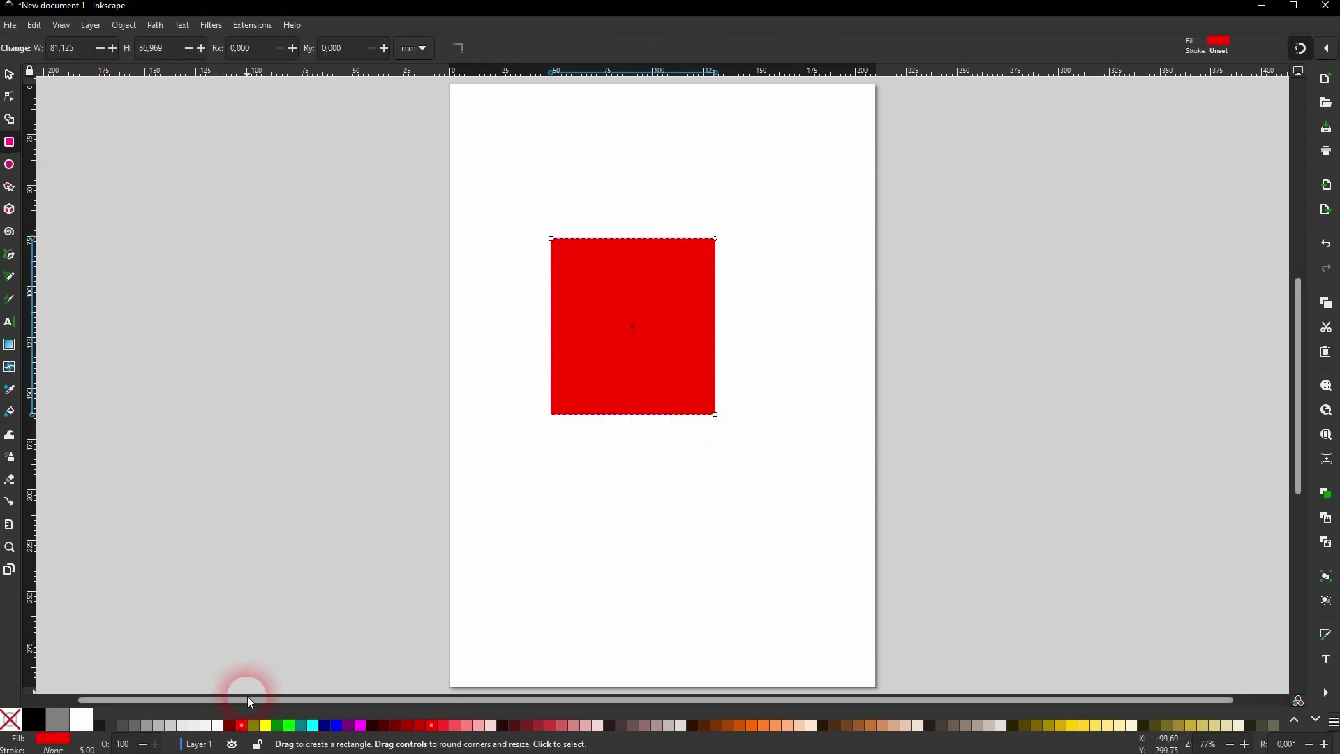
left_click(254, 730)
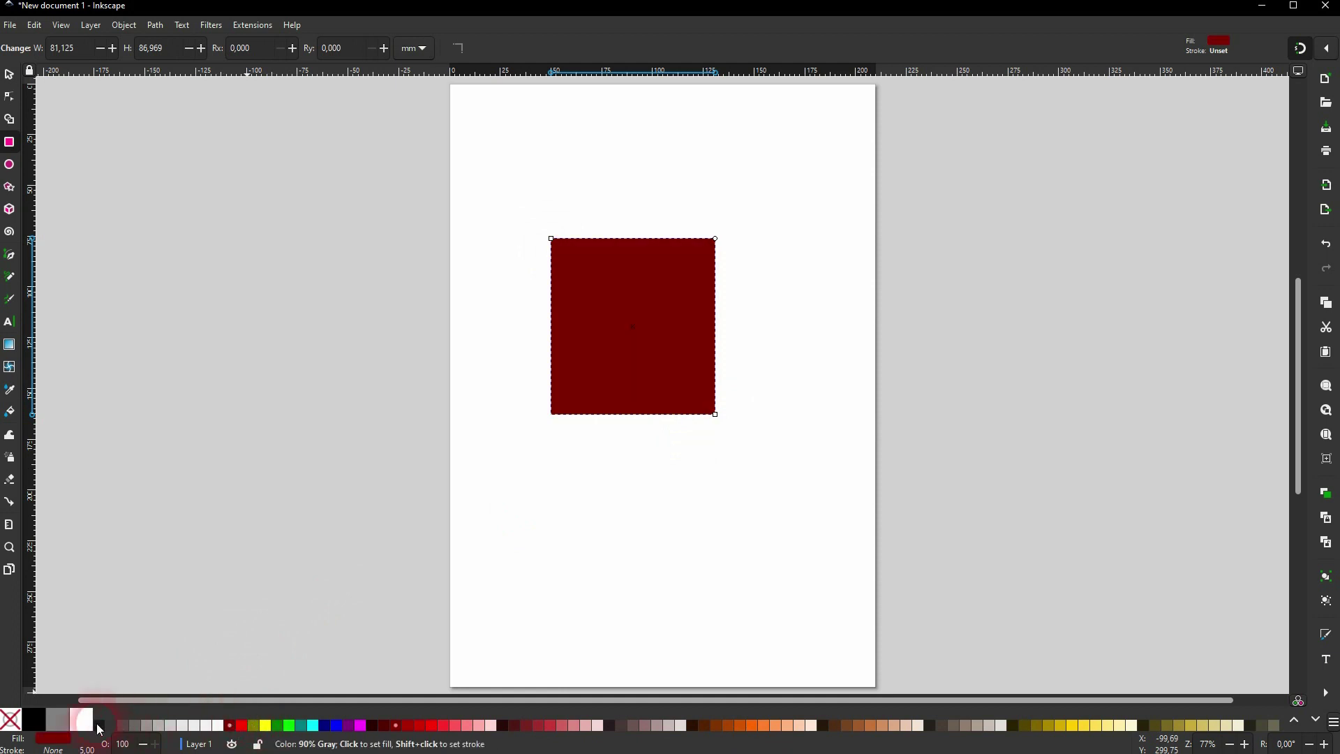
left_click(35, 719, "shift")
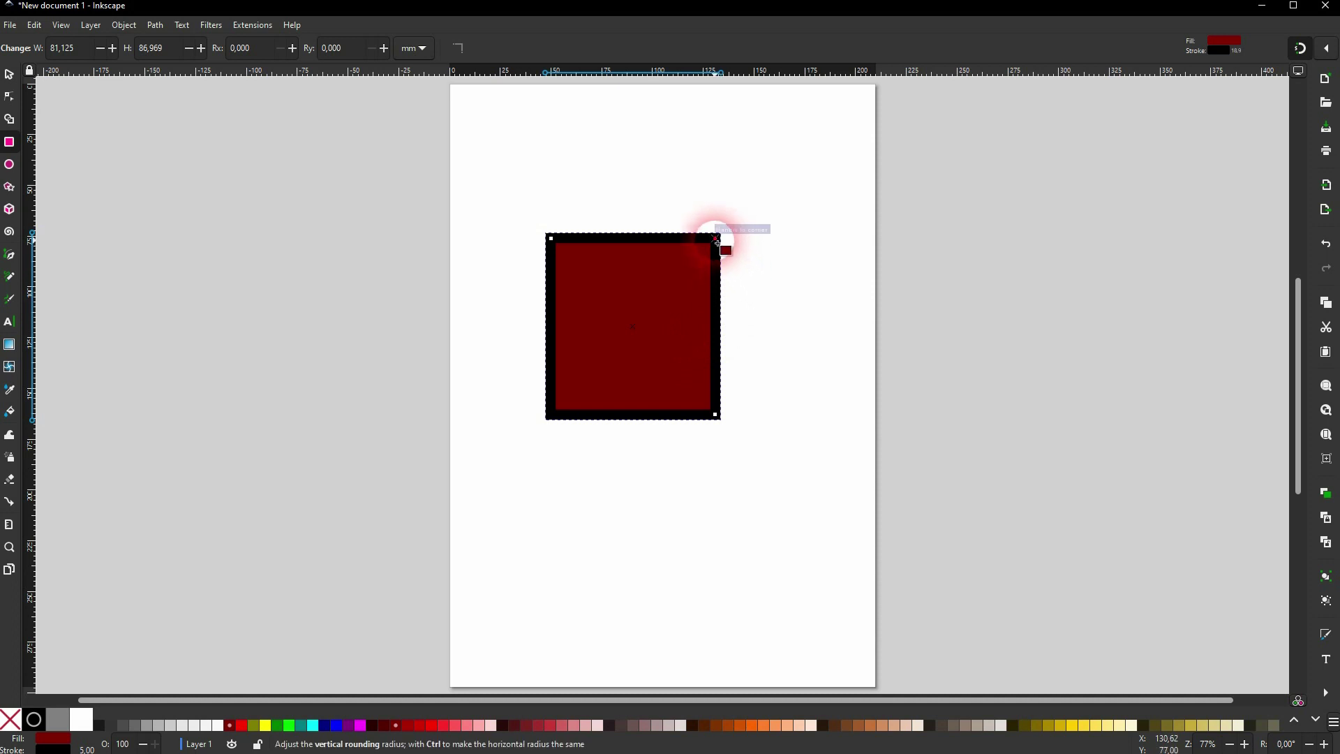
mouse_move(717, 237)
left_mouse_down()
mouse_move(716, 314)
mouse_move(748, 207)
mouse_move(716, 239)
left_mouse_up()
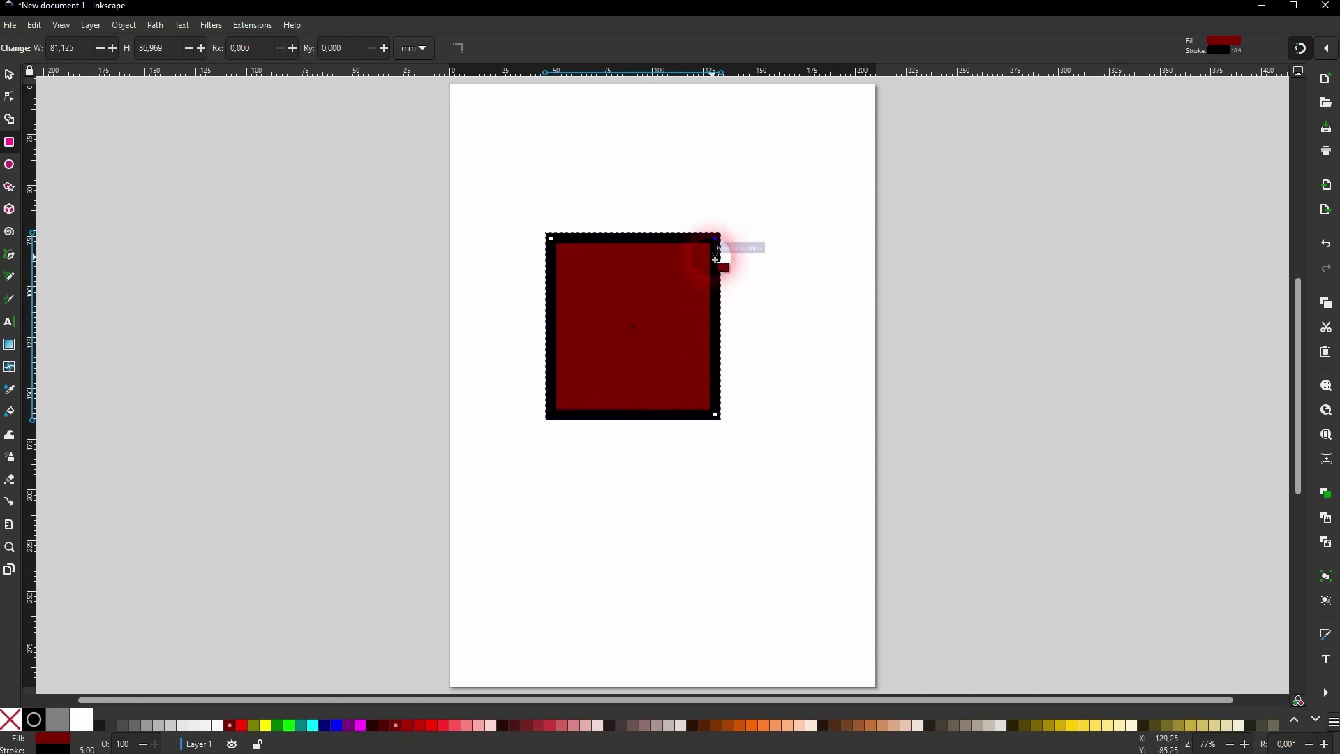
left_click(9, 98)
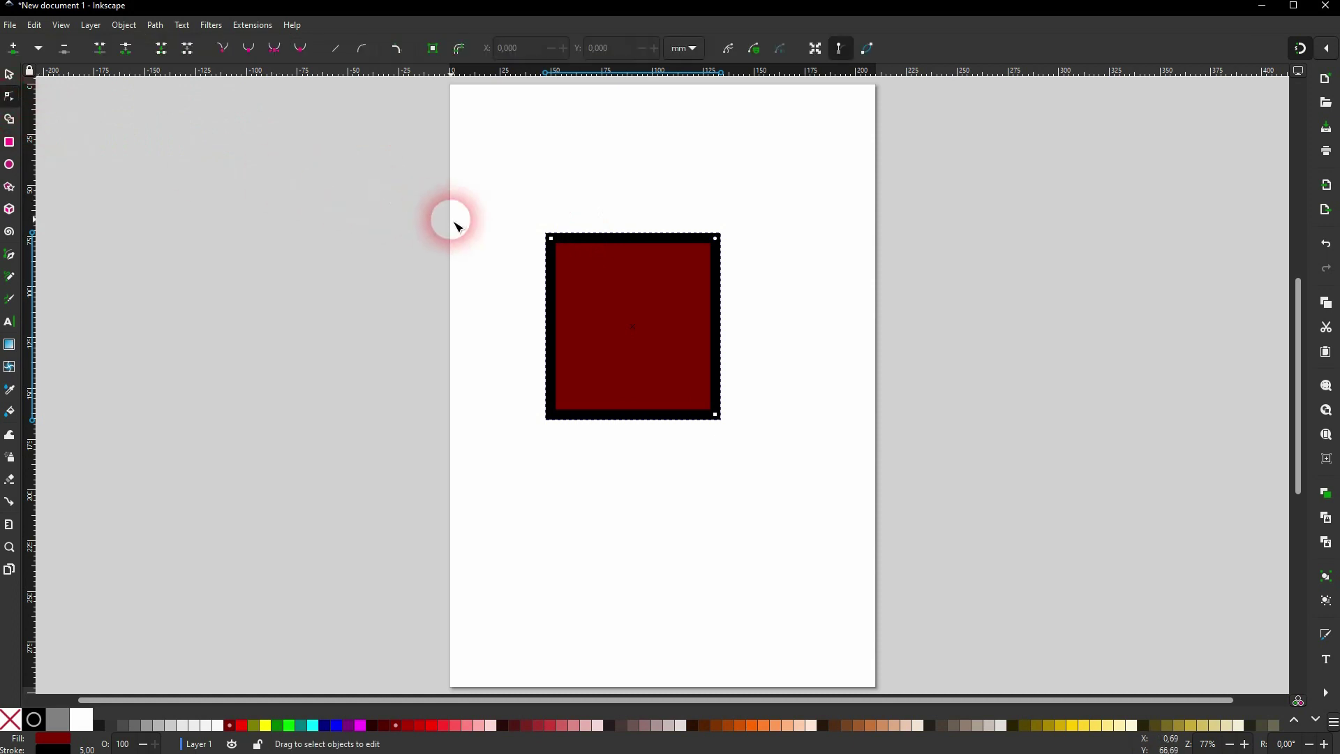
left_click(401, 332)
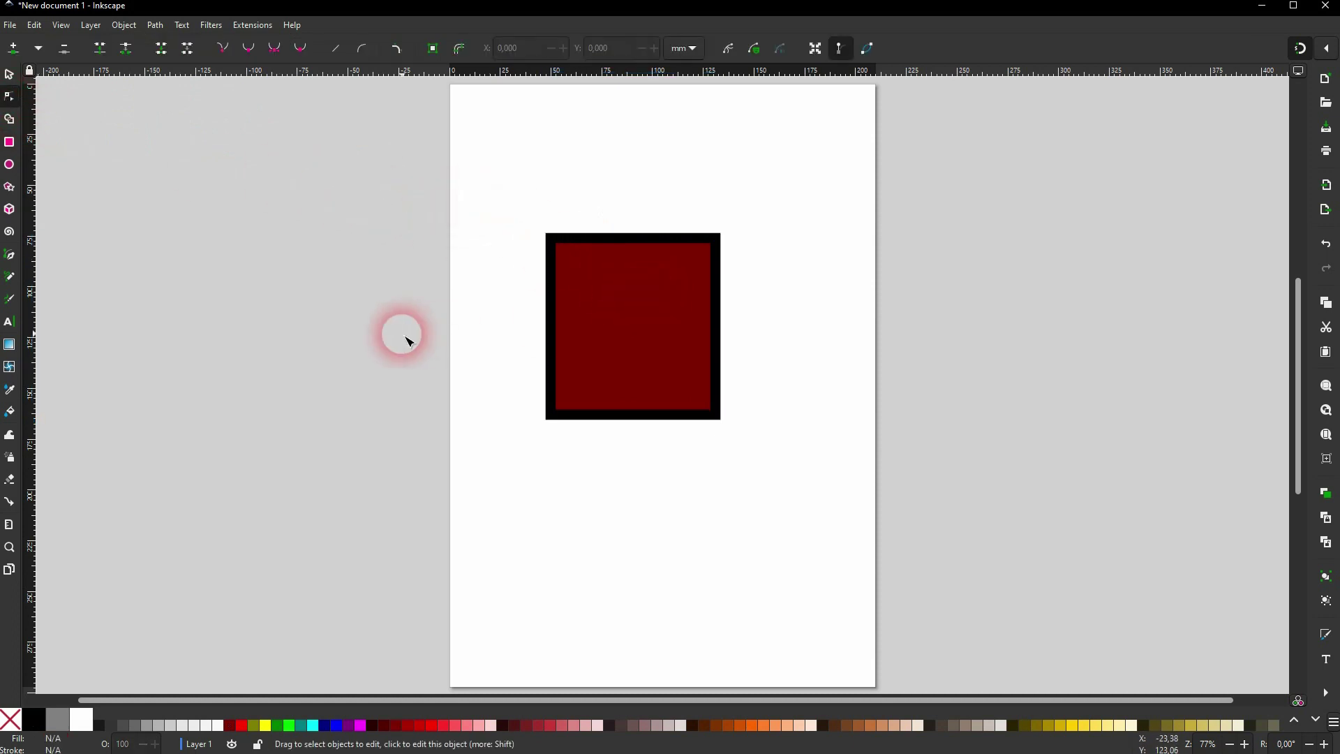
left_click(623, 303)
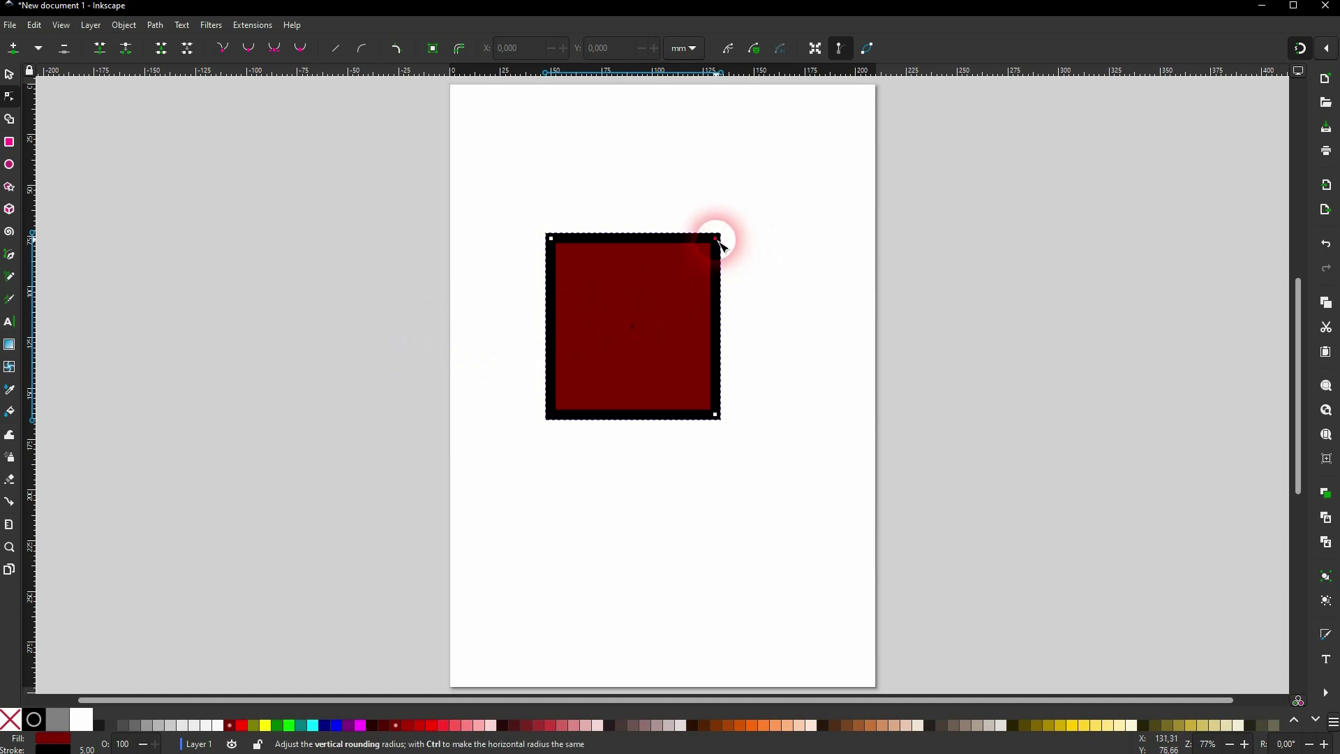
left_click_drag(718, 243, 742, 216)
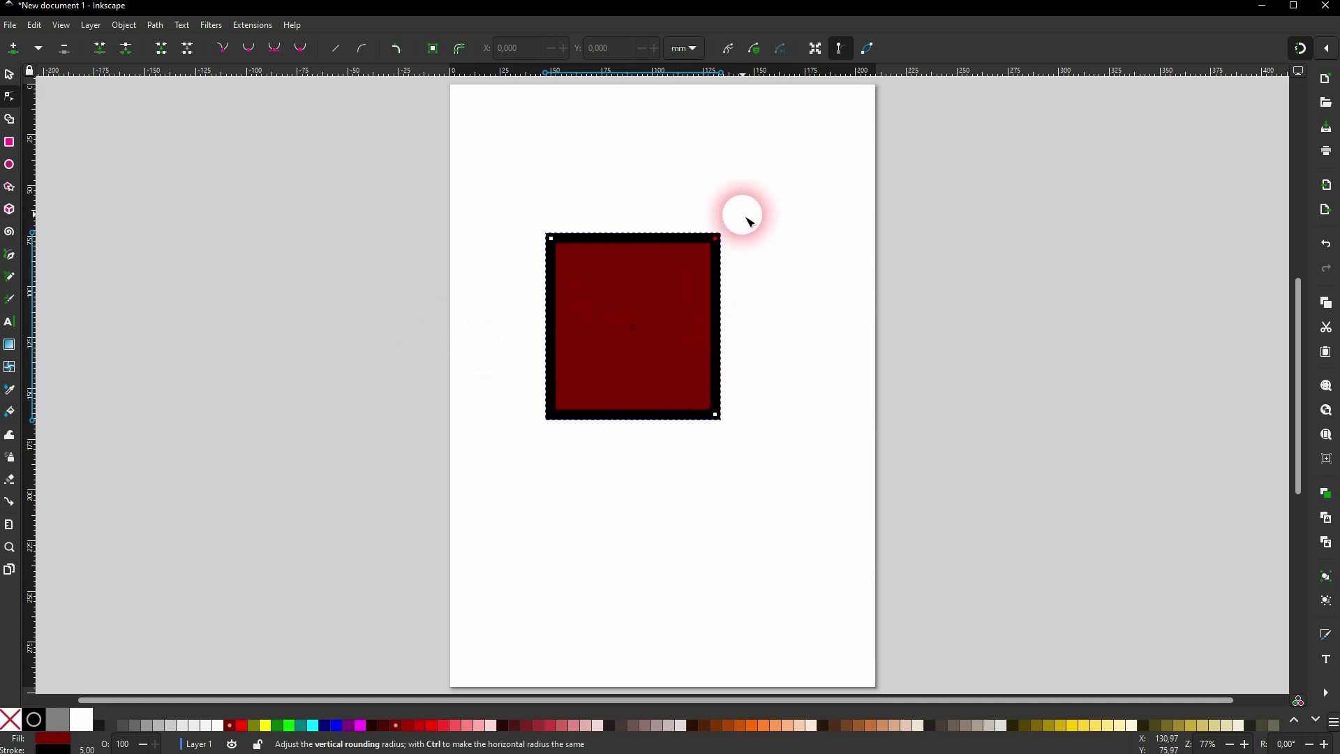
Apply Add Corners, fillet three corners and pull the bottom-left into a slanted curve
left_click(401, 51)
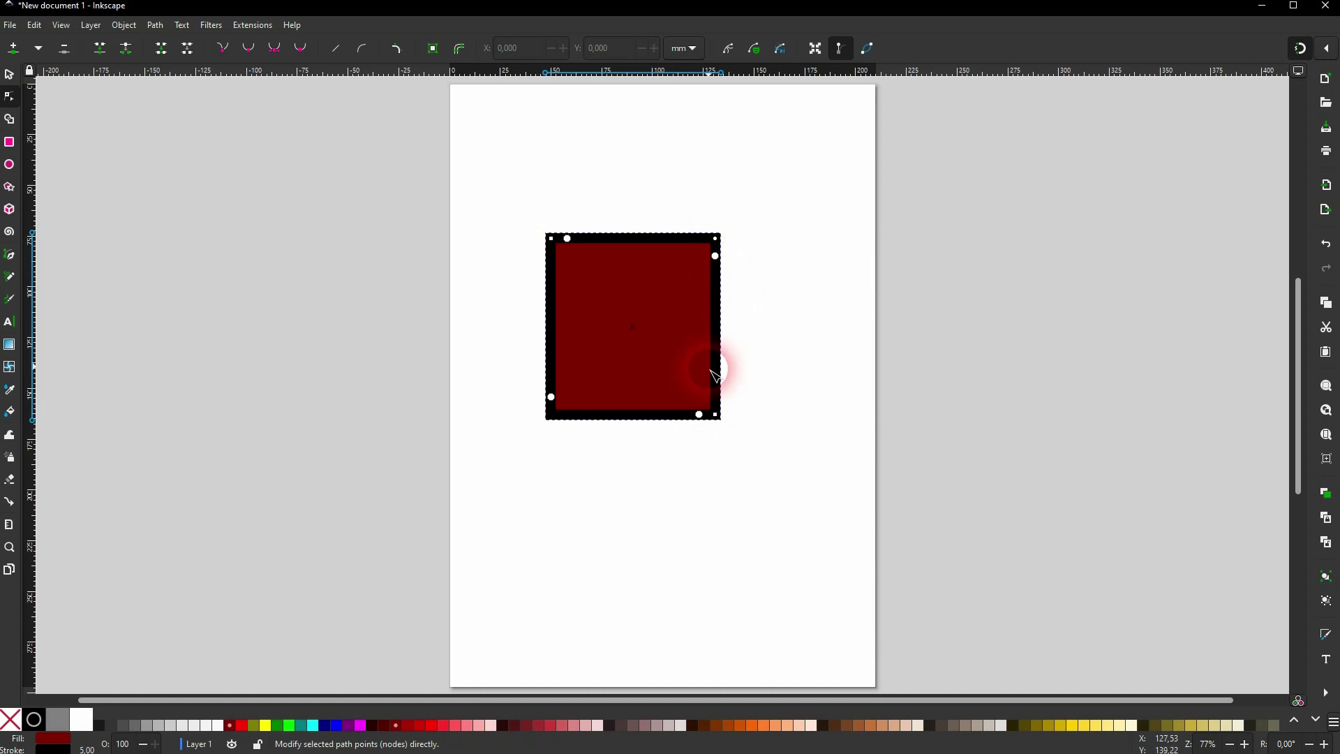
left_click_drag(700, 414, 671, 418)
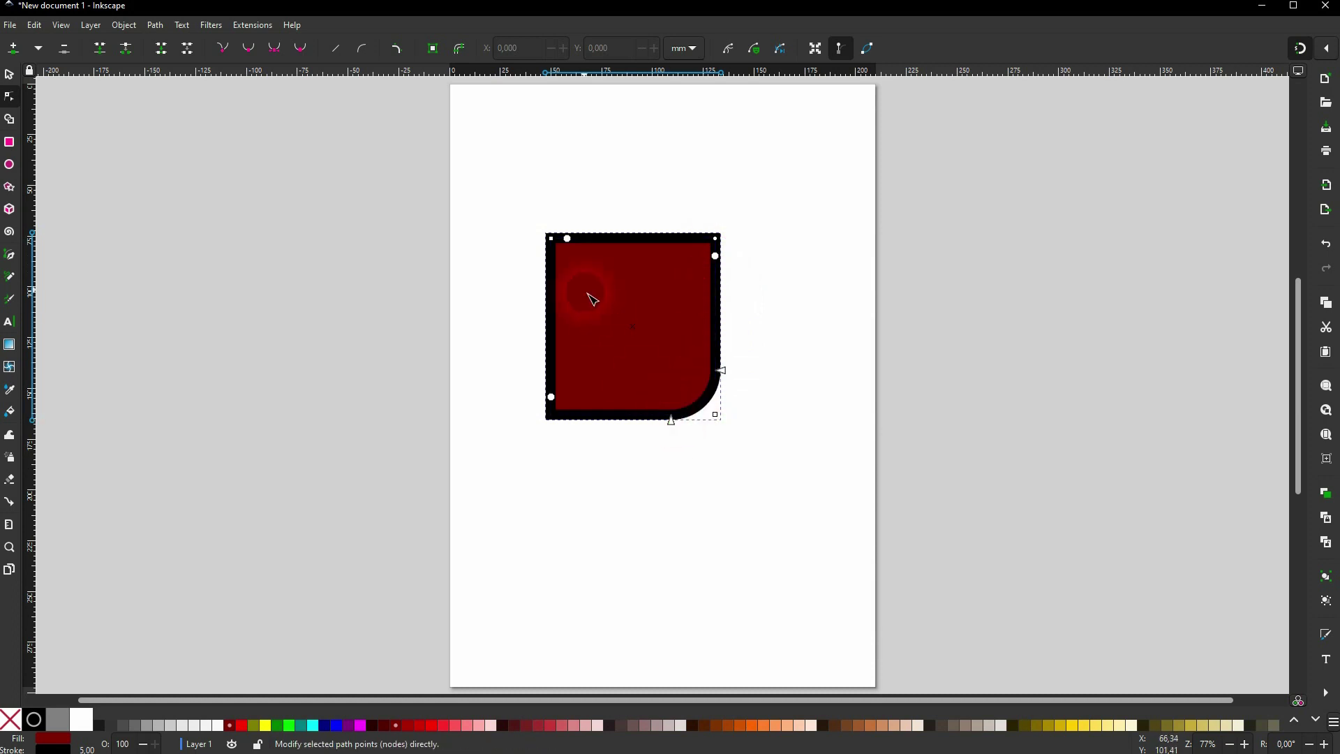
left_click_drag(566, 240, 591, 233)
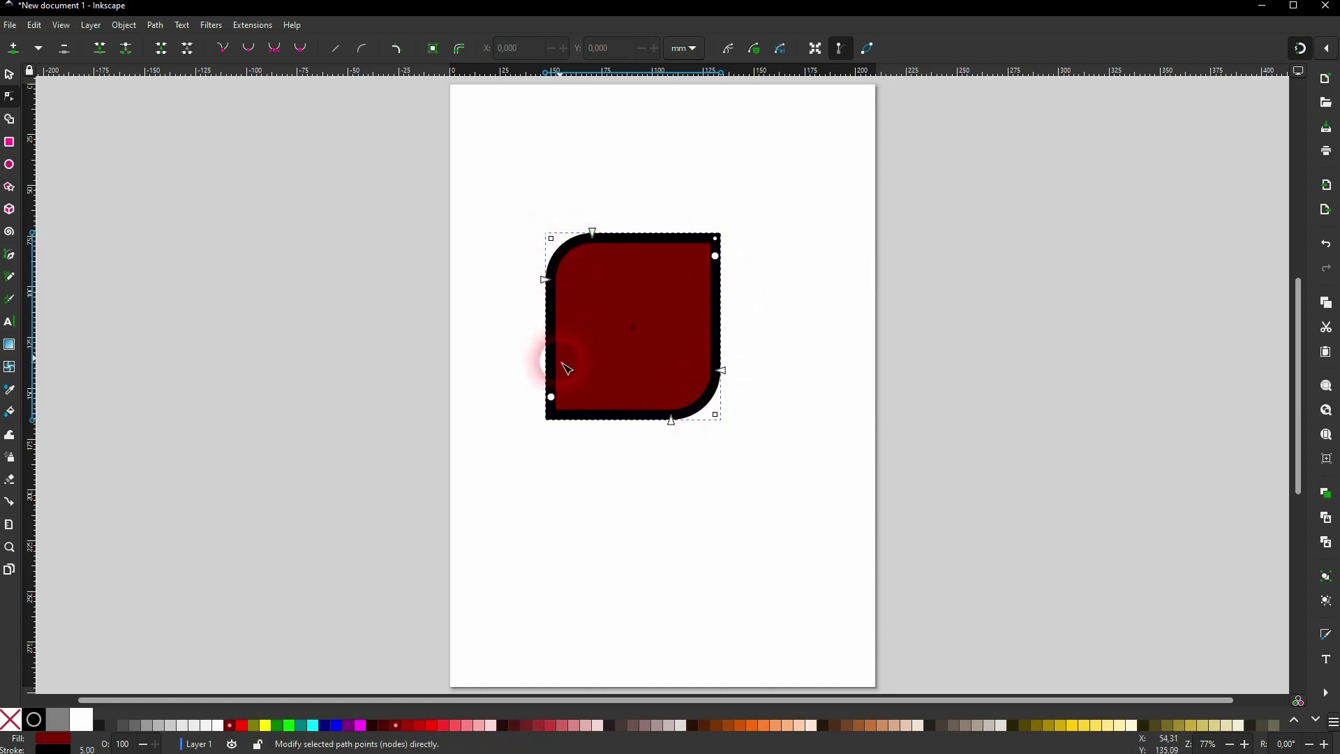
left_click_drag(557, 403, 589, 185)
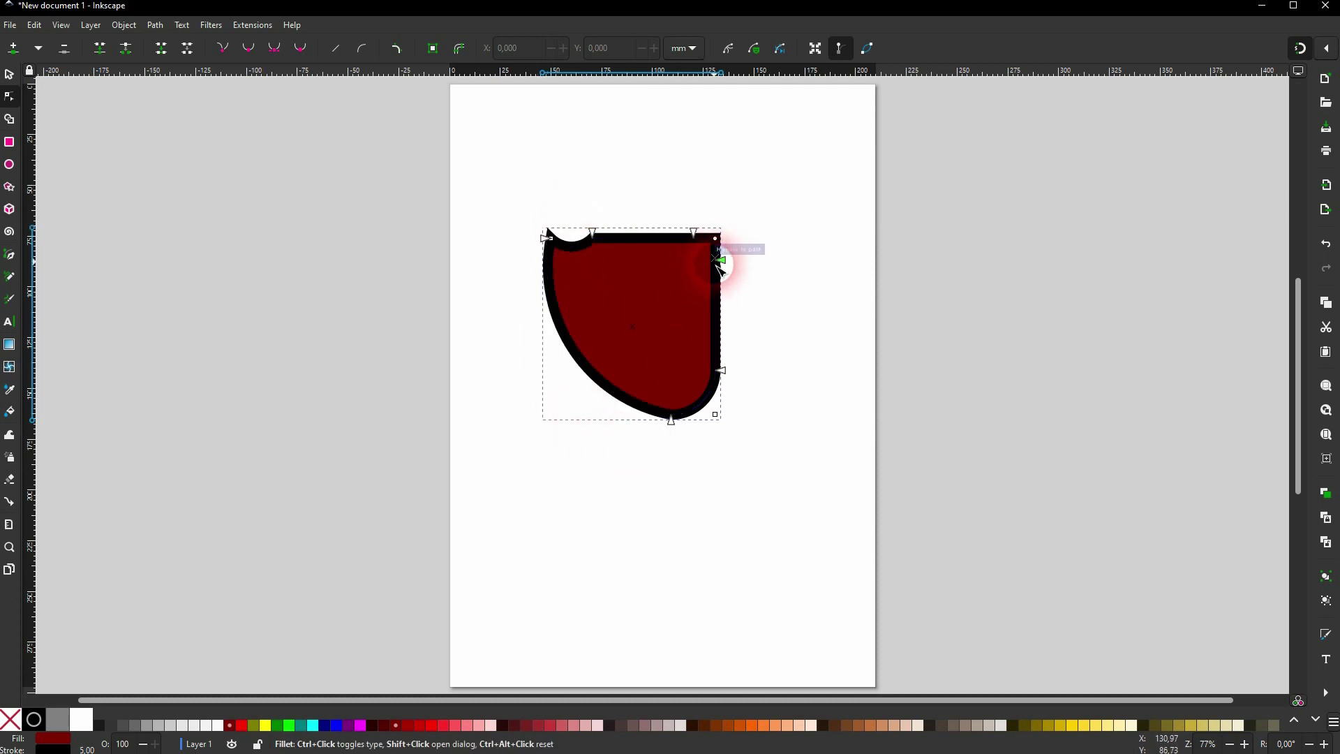
left_click_drag(718, 262, 721, 280)
Rework the top-left corner into a convex rounded curve and reshape the top edge
left_click(674, 264)
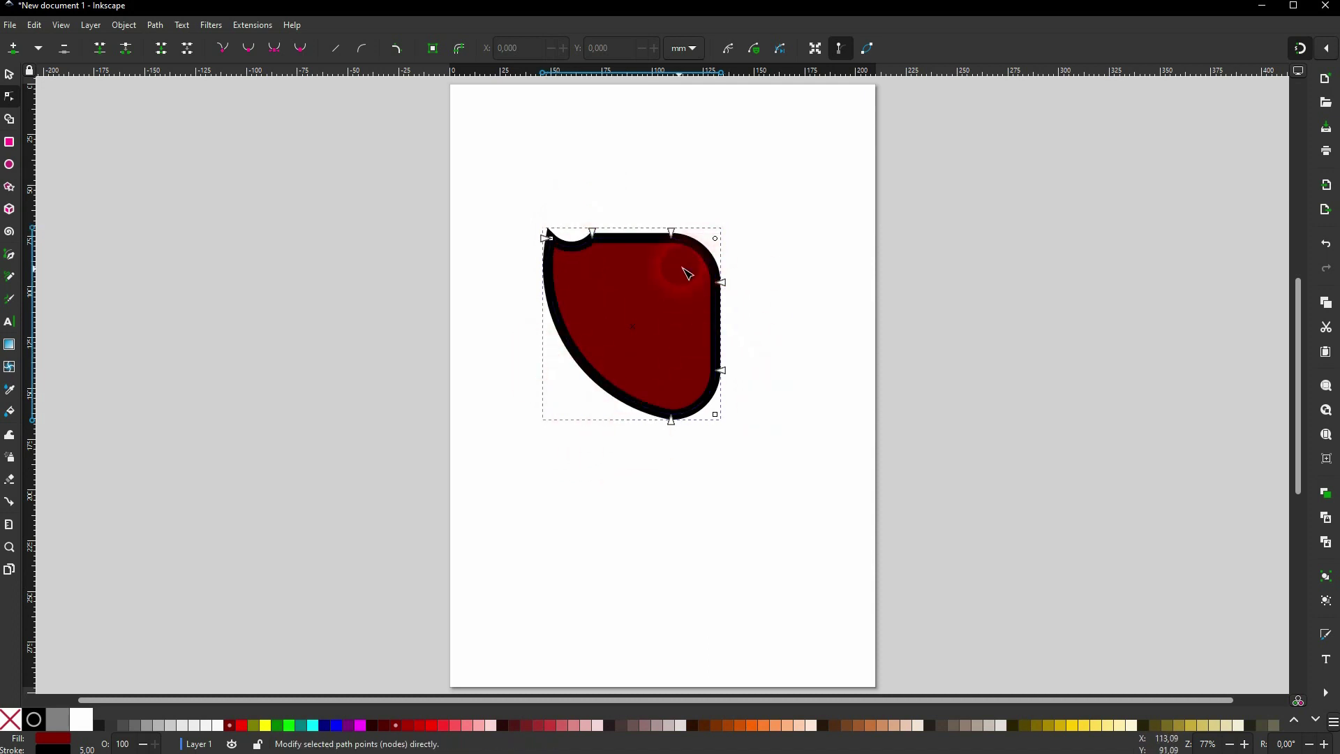
left_click(549, 245)
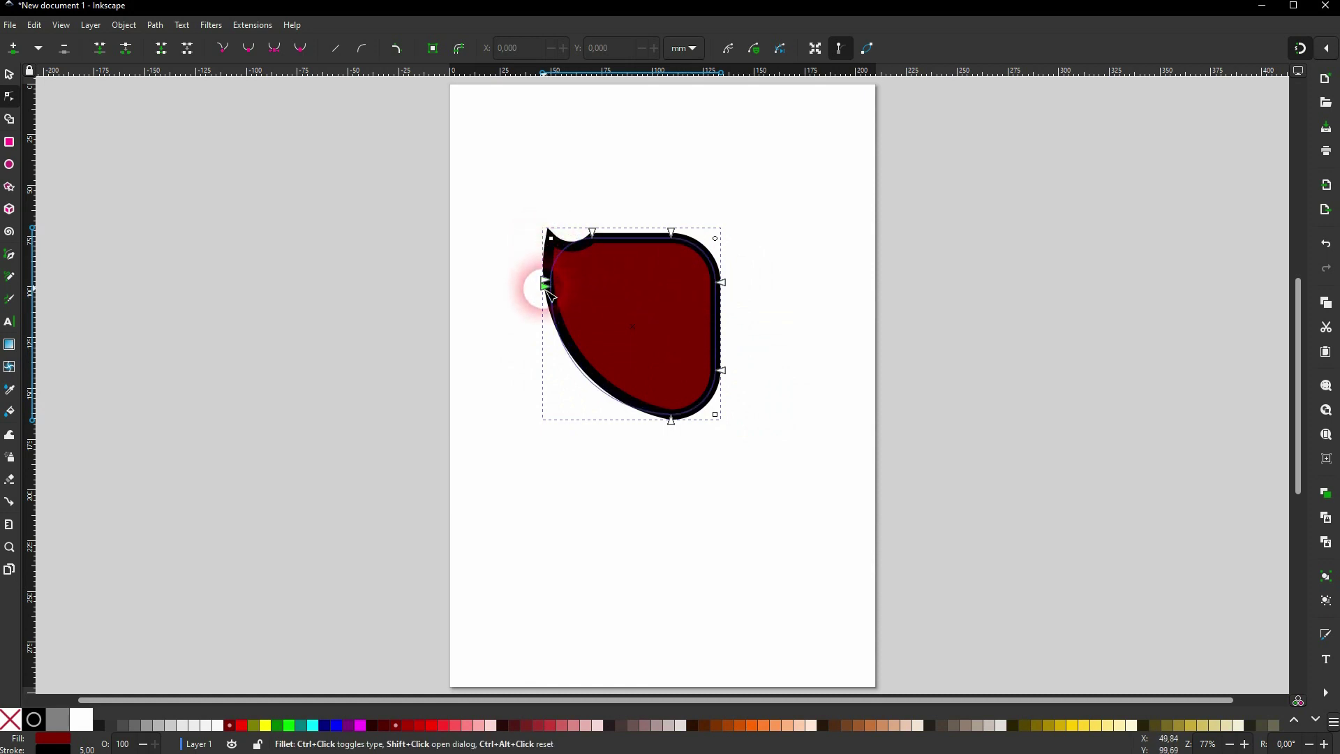
left_click_drag(546, 243, 563, 304)
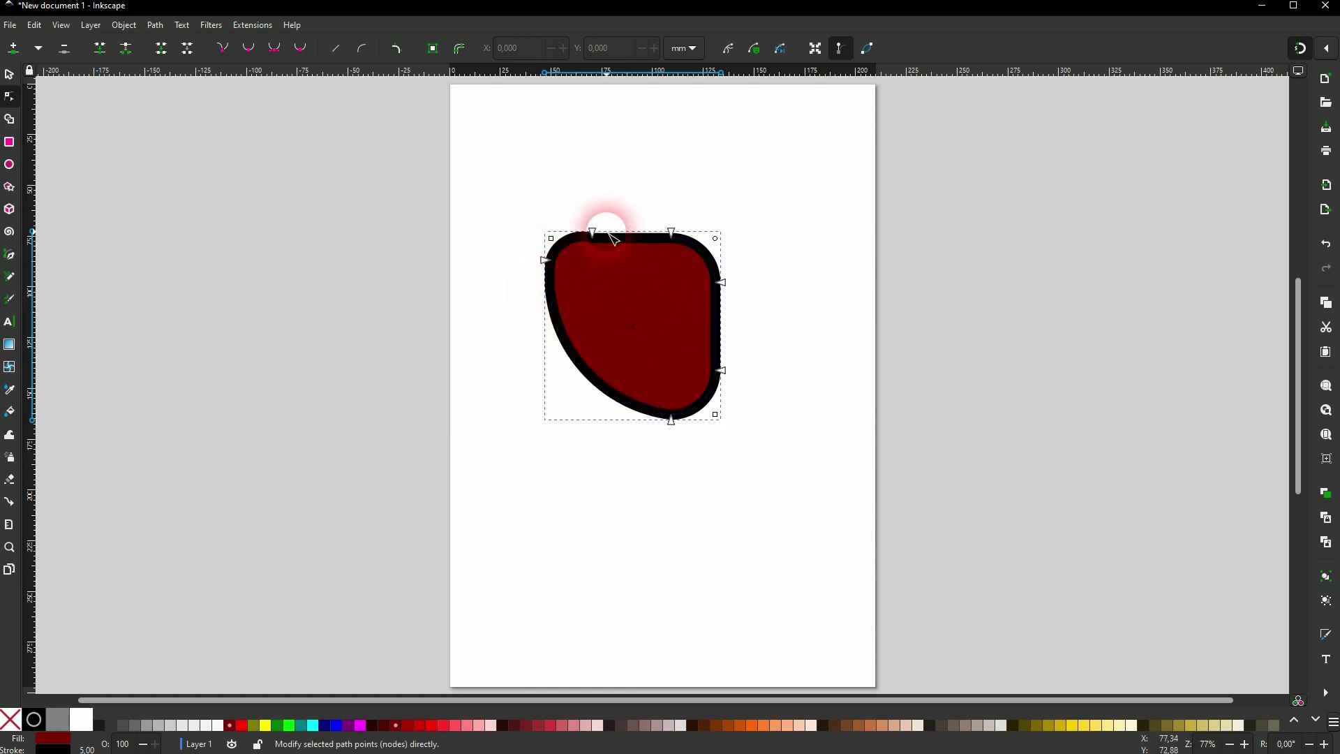
left_click_drag(612, 239, 556, 223)
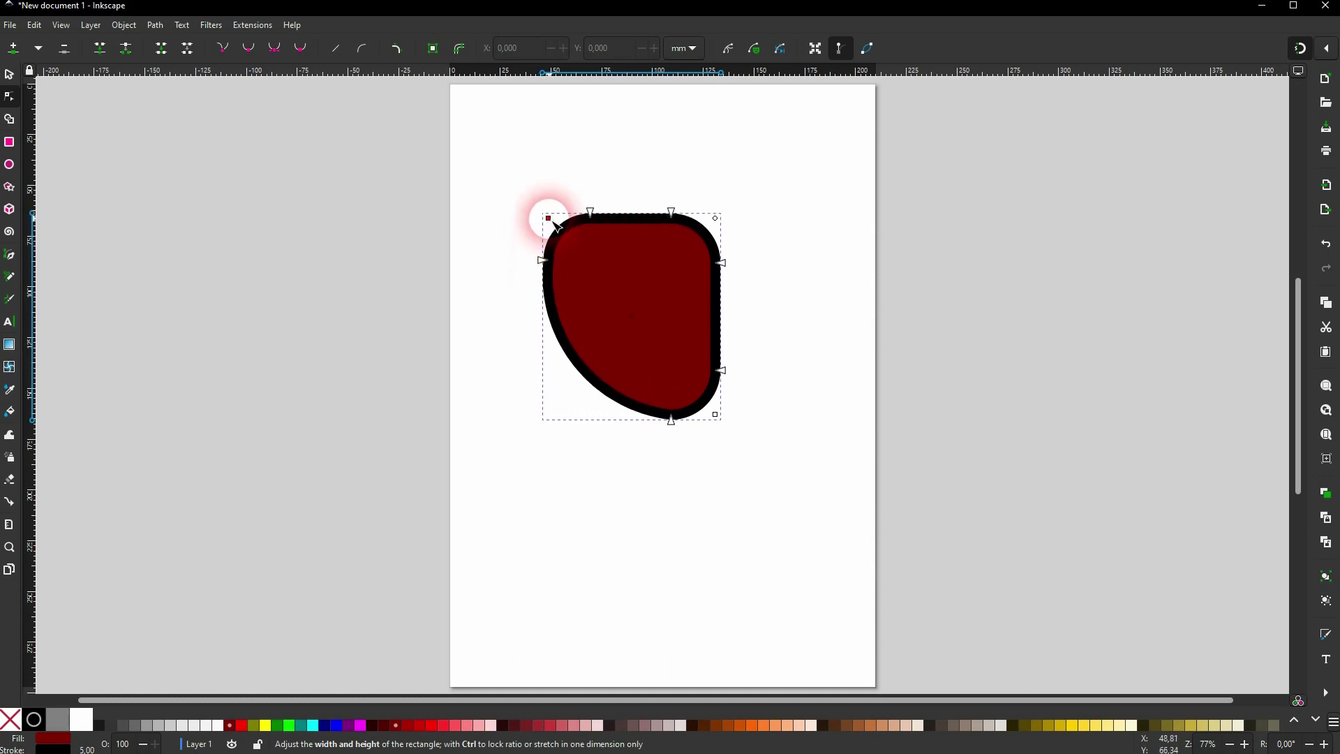
left_click(635, 283)
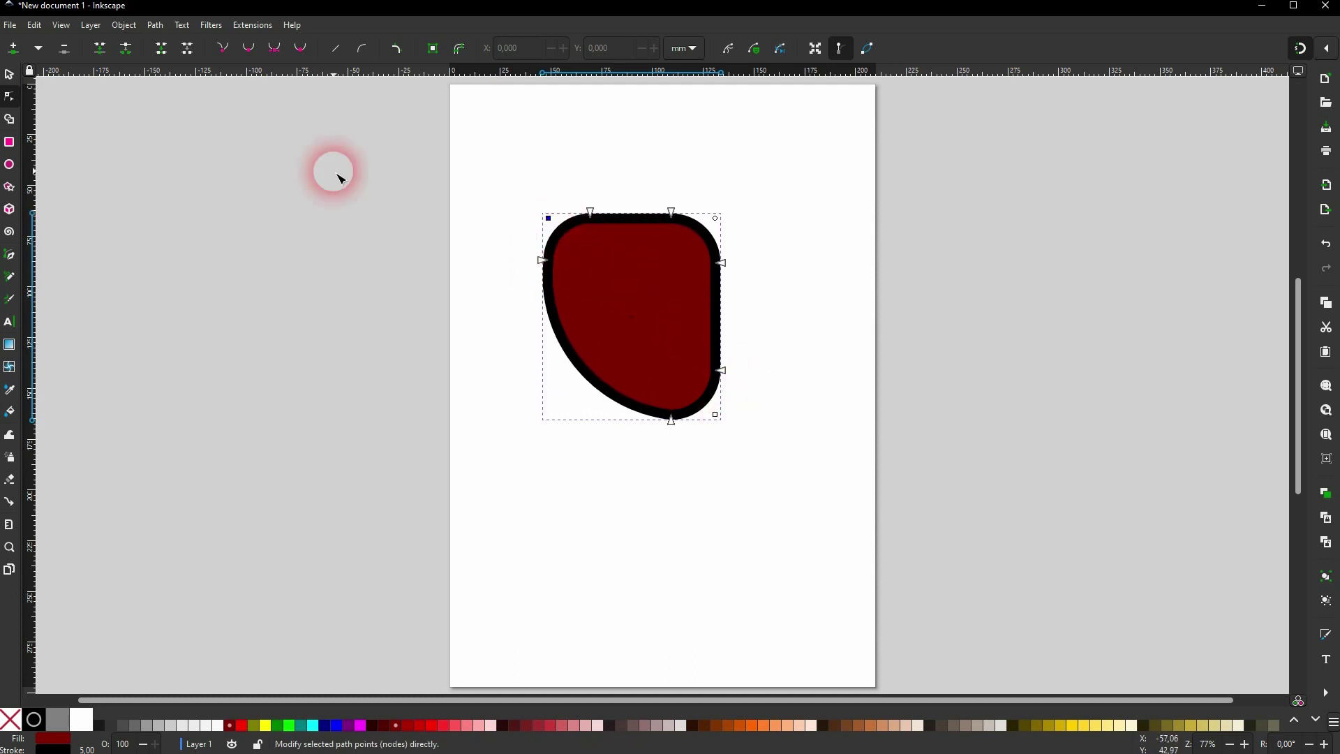
Reselect the red shape in the Node tool and reset it to a plain rectangle
left_click(9, 74)
left_click(221, 252)
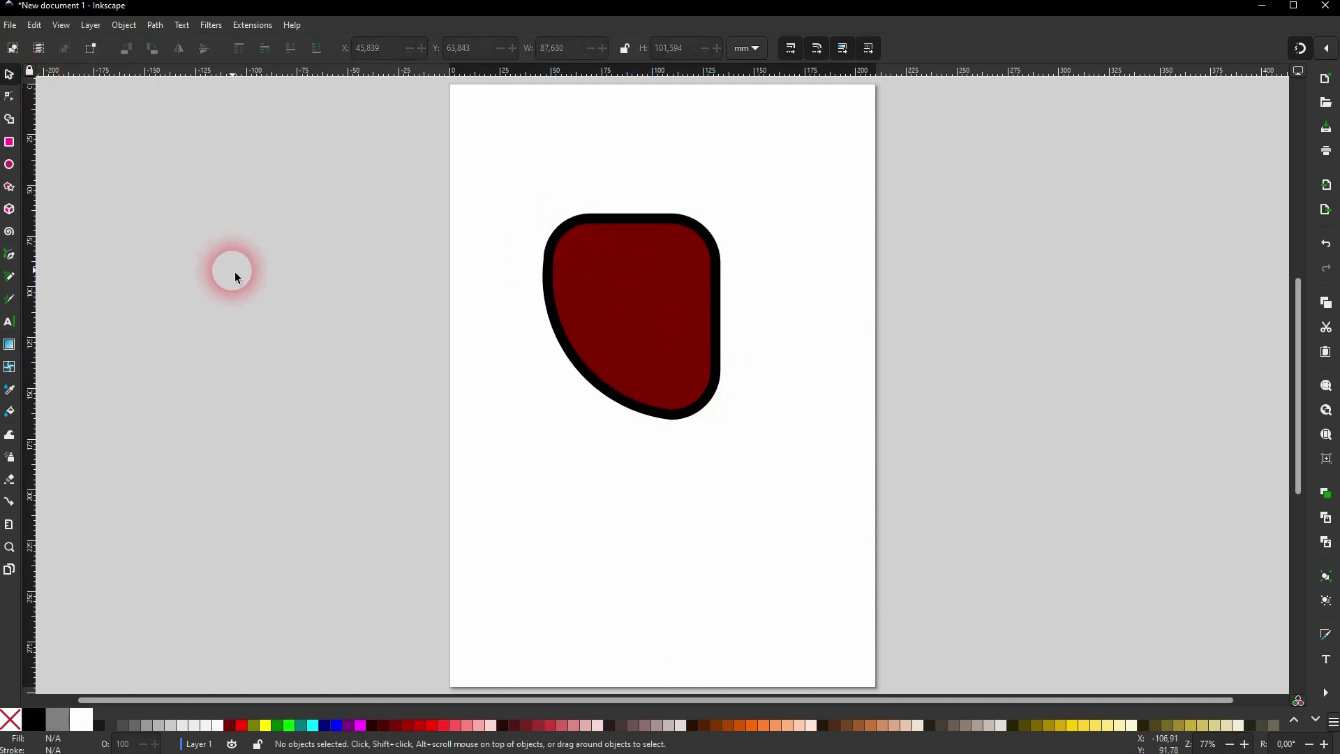
left_click(8, 96)
left_click(583, 290)
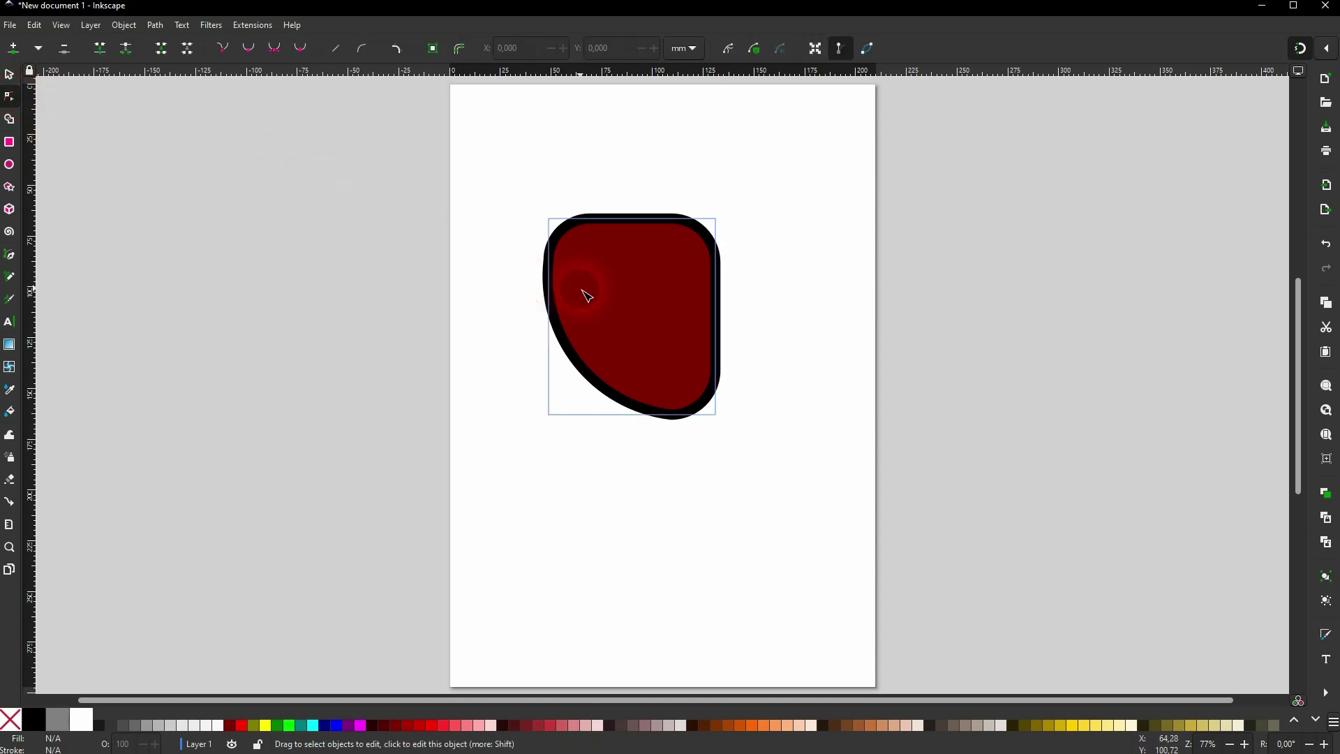
left_click(396, 51)
left_click(583, 318)
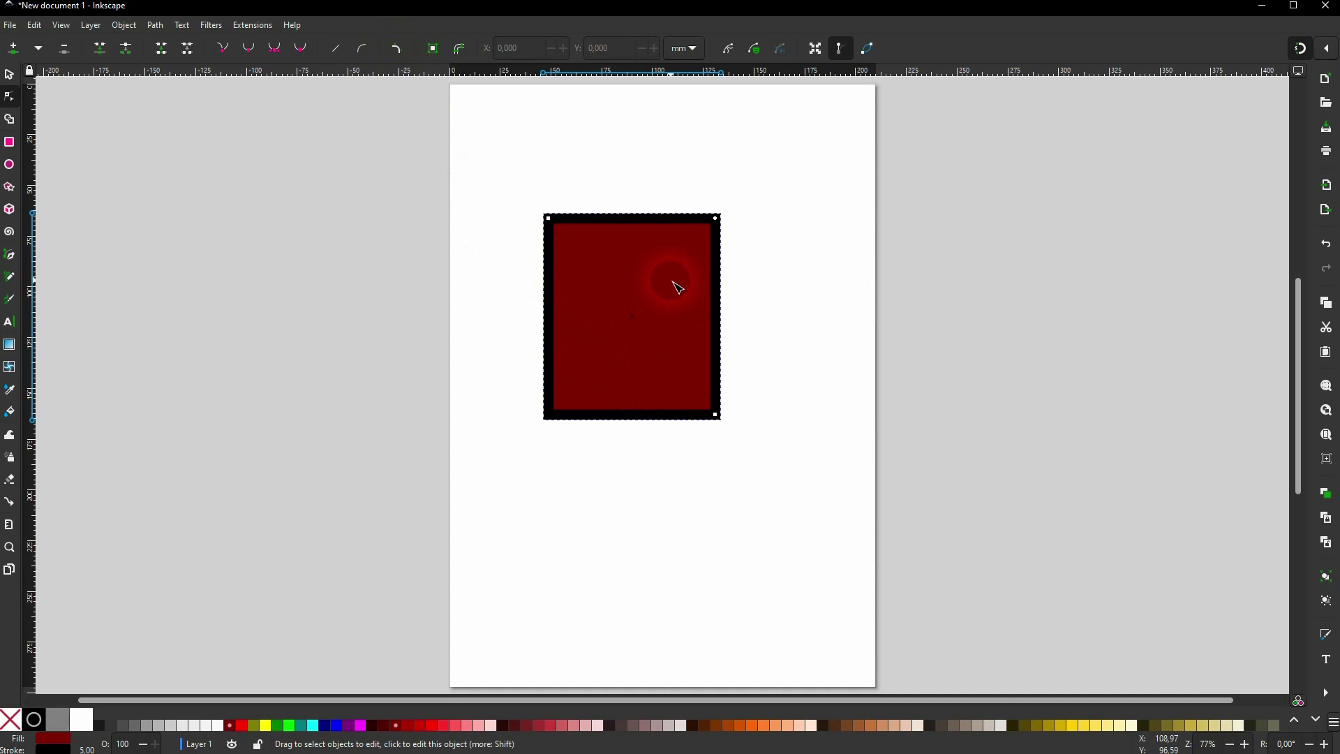
left_click(397, 49)
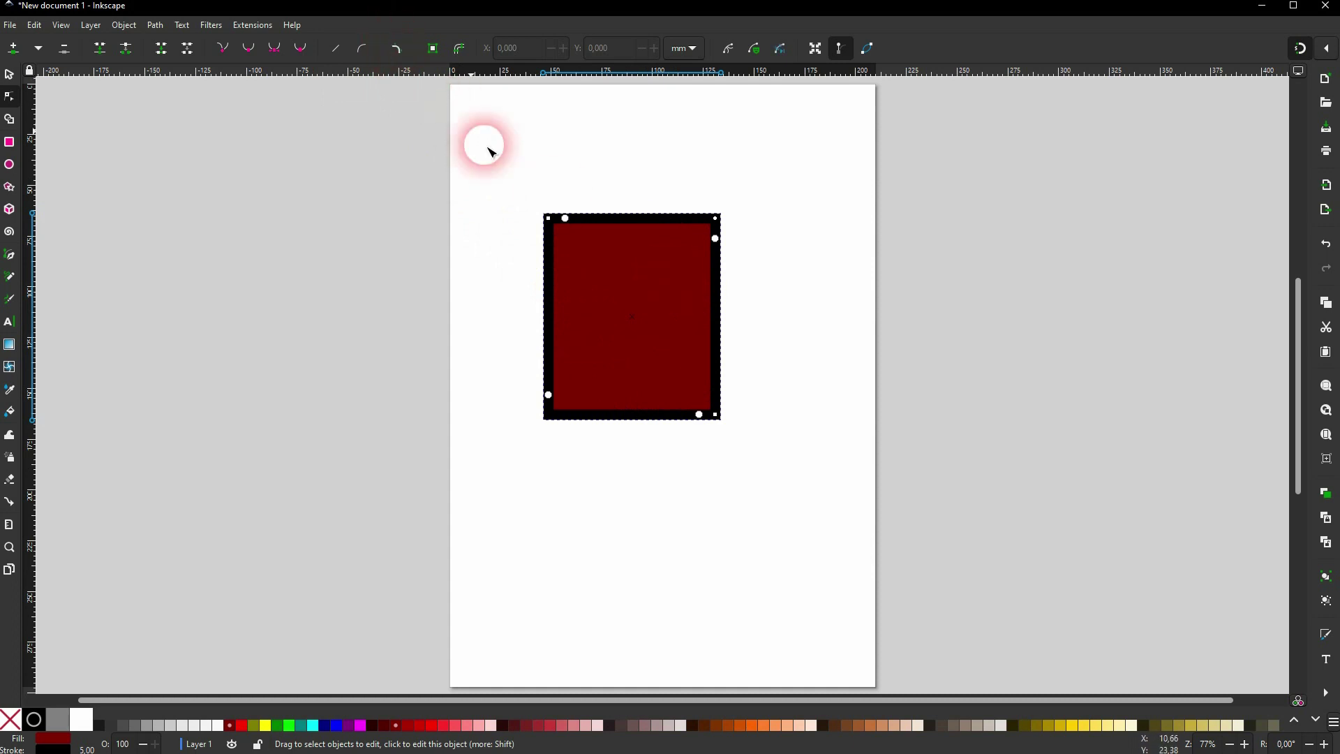
Round the rectangle's top-left and top-right corners to match
left_click_drag(566, 223, 588, 216)
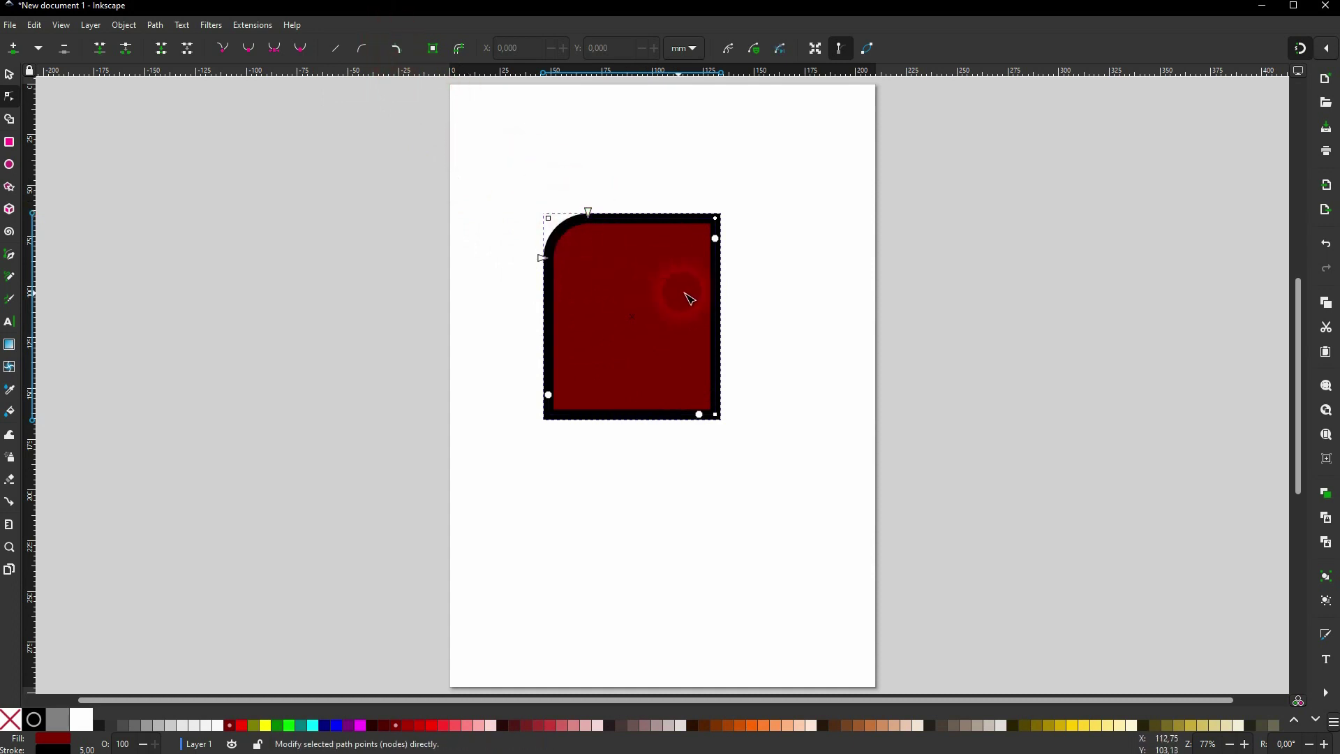
left_click_drag(716, 240, 718, 262)
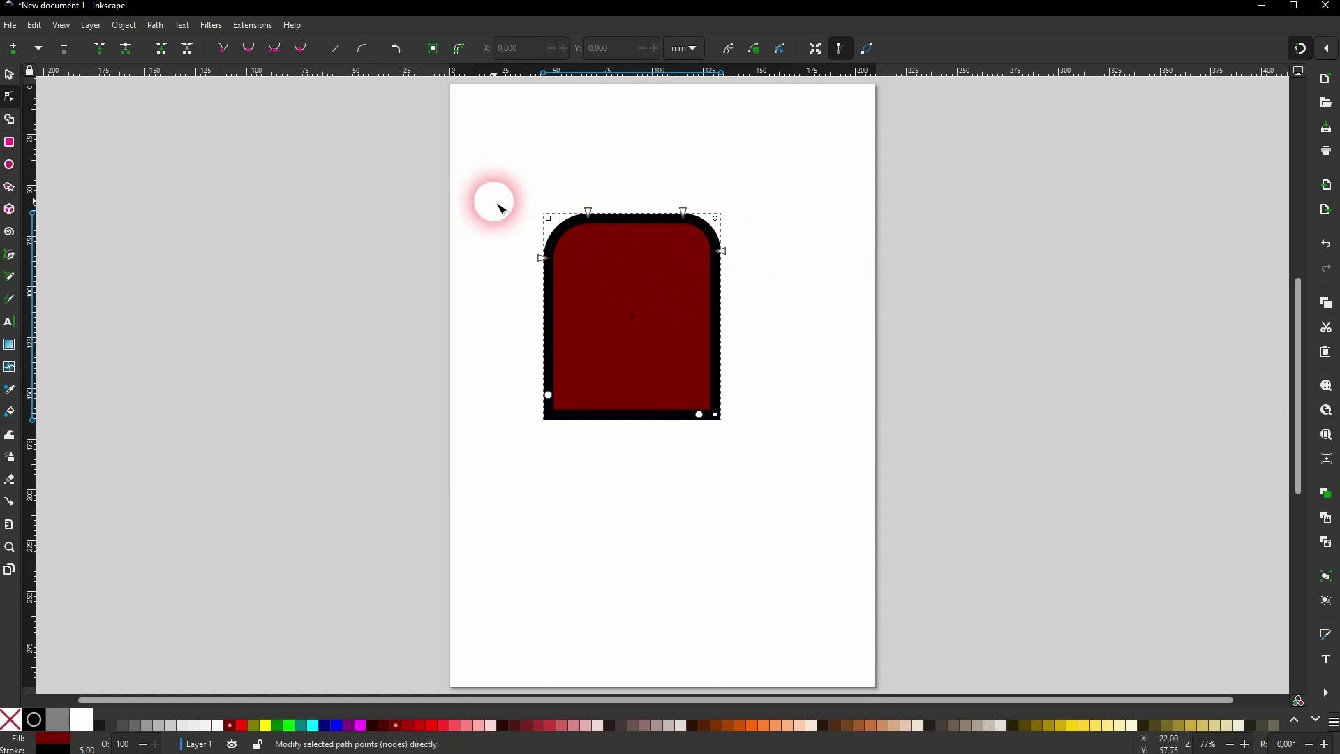
left_click(8, 74)
Replace the test rectangle with a bright red, outline-free square near the top-left
key("Delete")
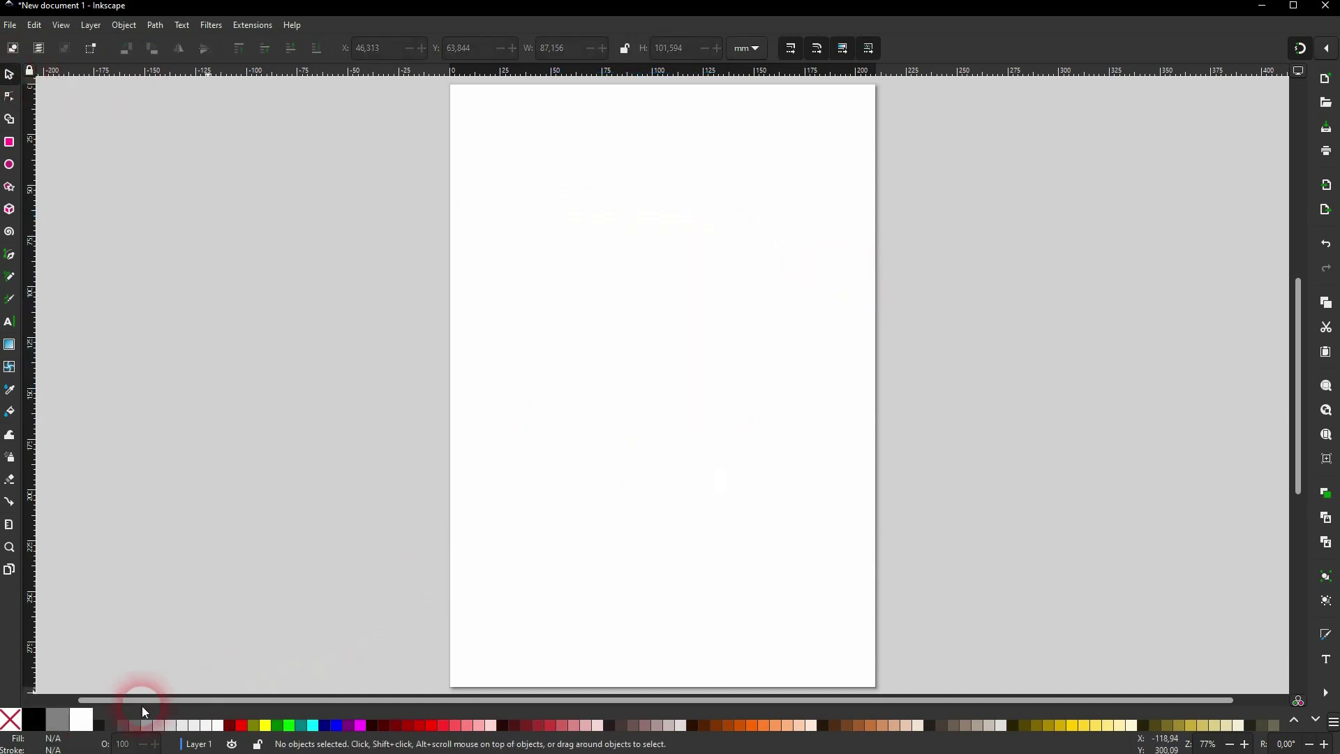
left_click(9, 141)
mouse_move(482, 213)
left_mouse_down()
mouse_move(577, 308)
mouse_move(563, 287)
left_mouse_up()
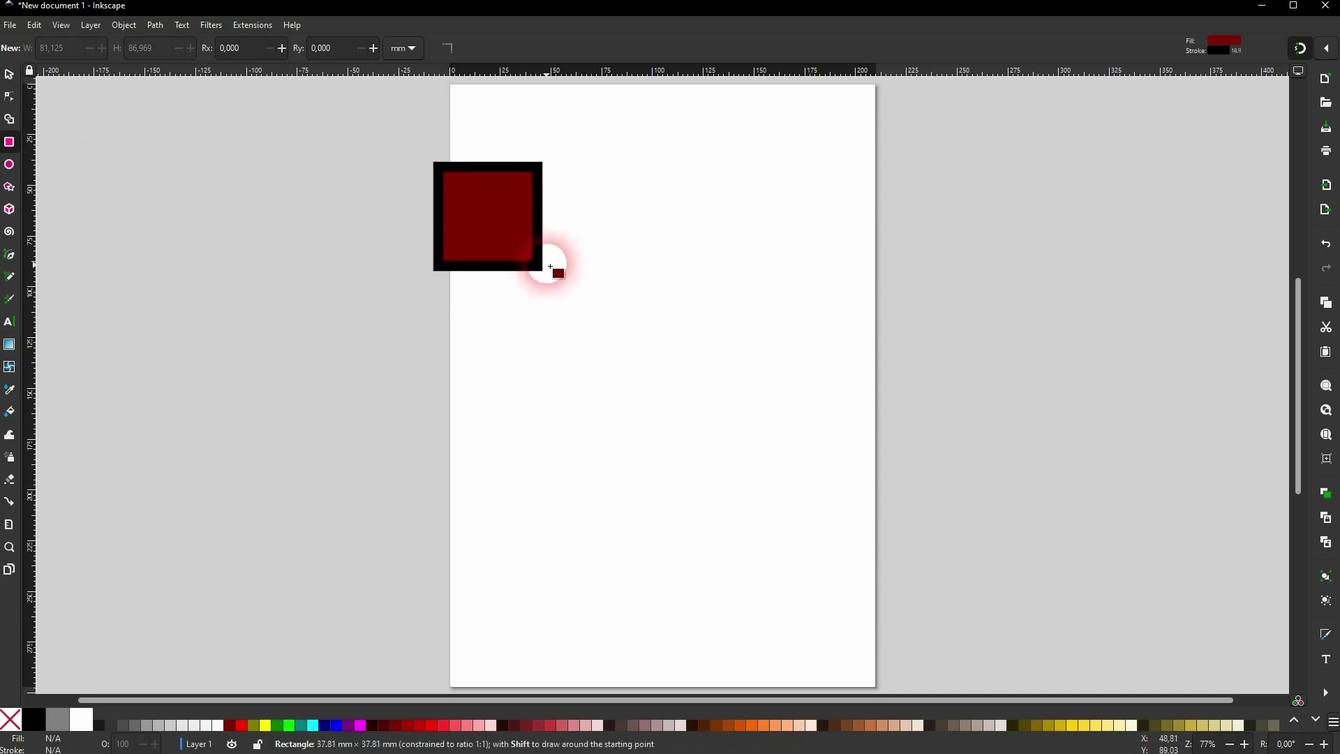
left_click_drag(563, 286, 554, 280)
left_click(10, 719, "shift")
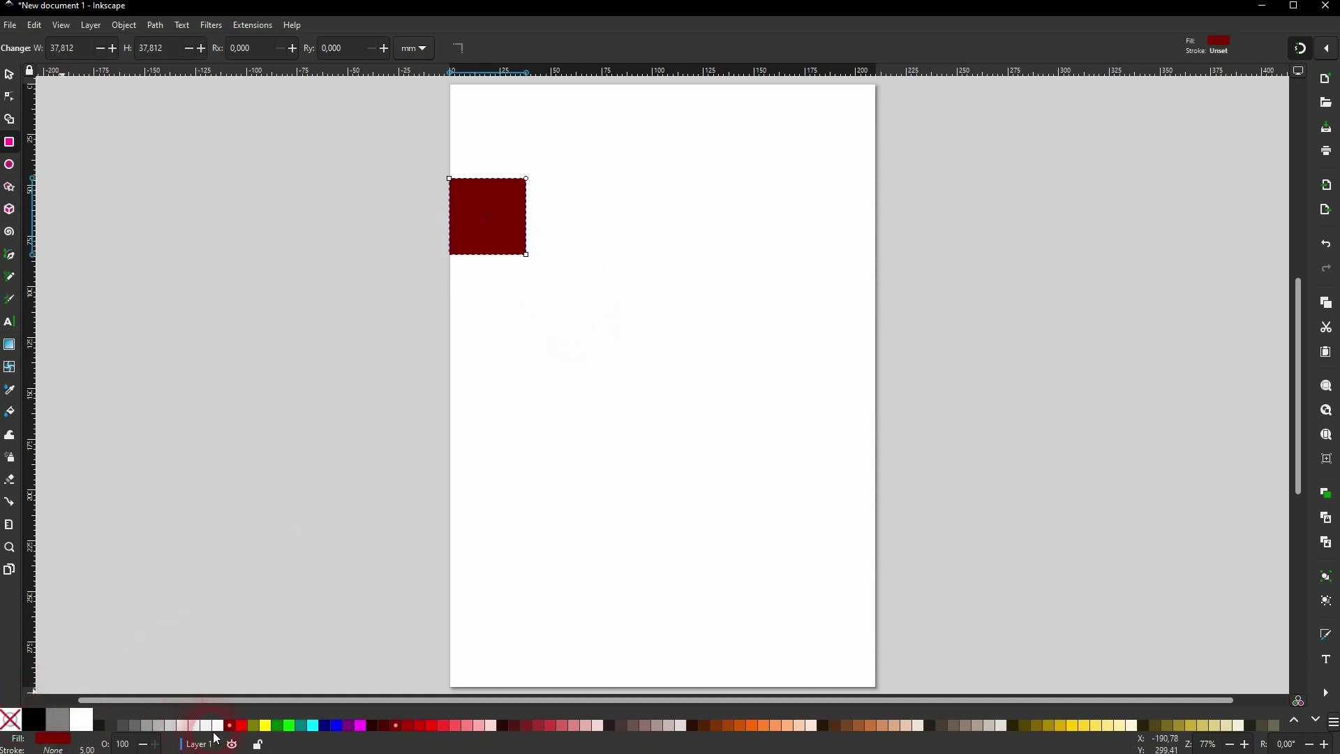
left_click(241, 725)
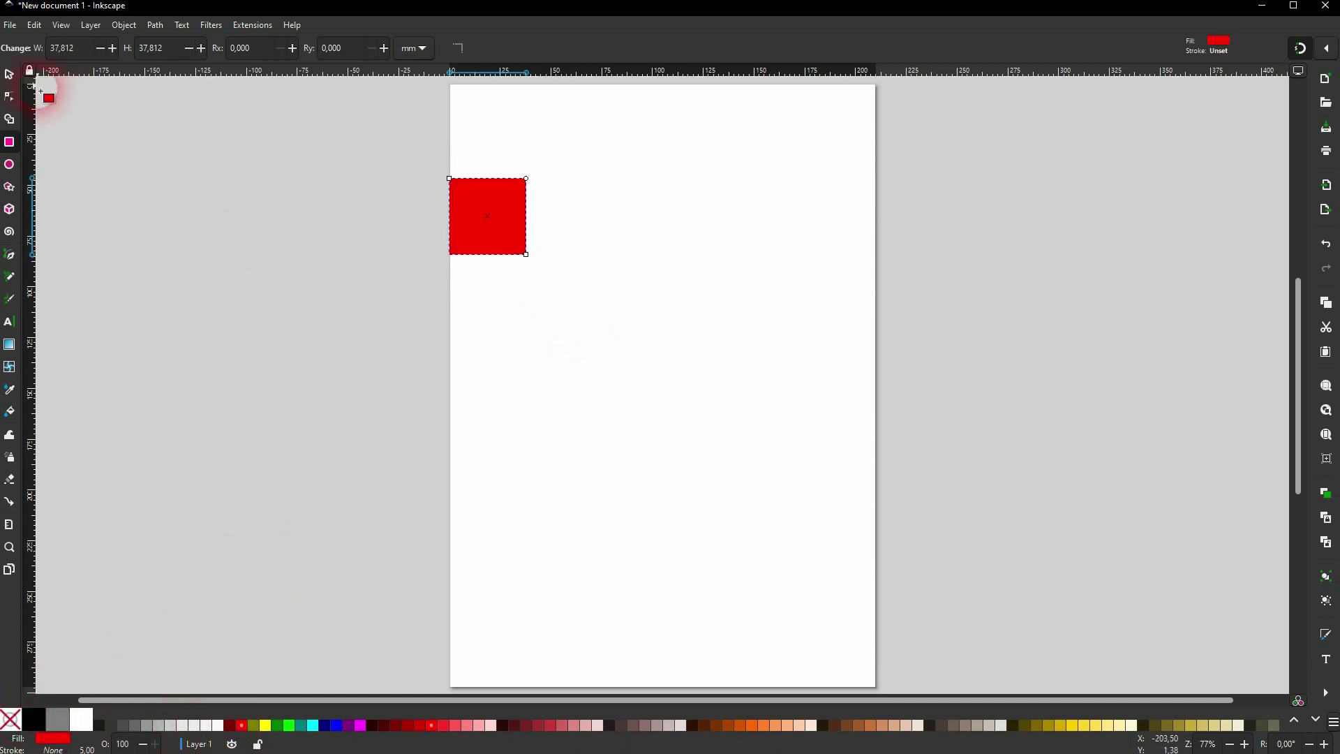
Duplicate the red square into a 3×3 grid of nine squares
left_click(7, 75)
key("ctrl+d")
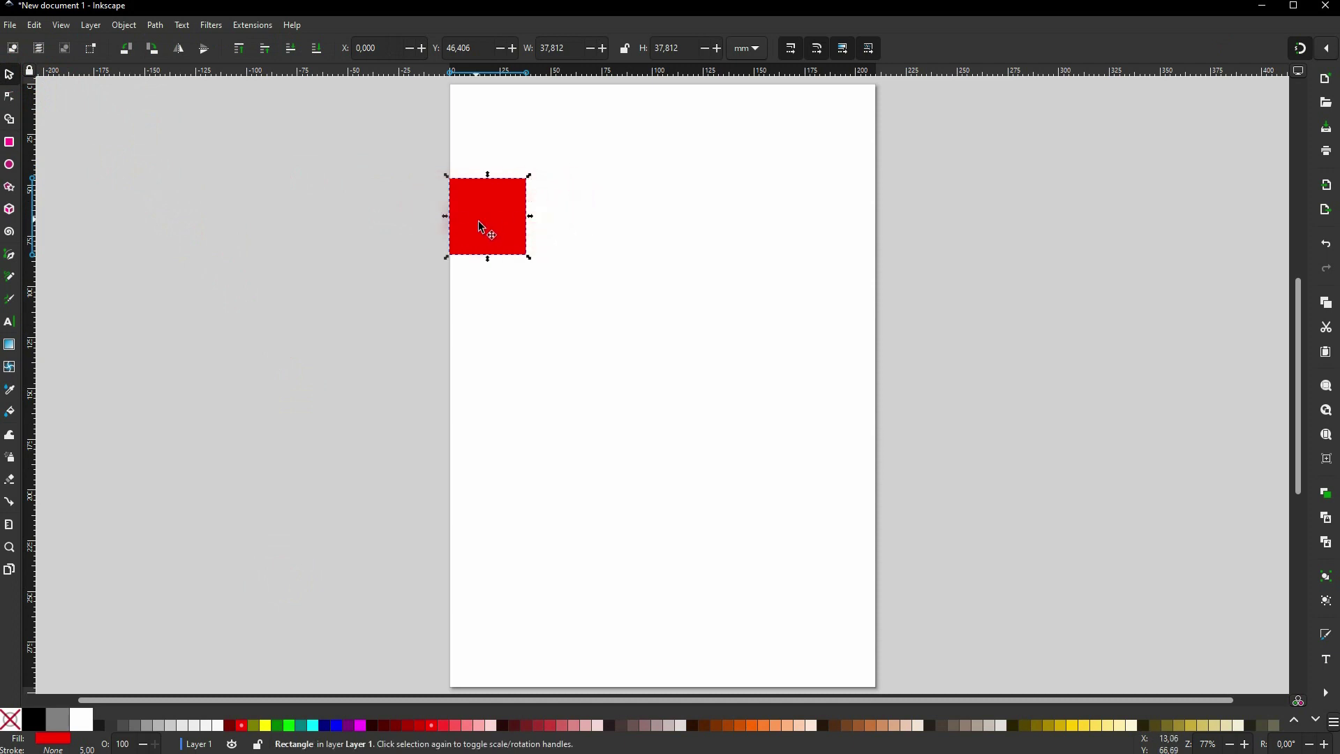
left_click_drag(487, 229, 625, 217)
key("ctrl+d")
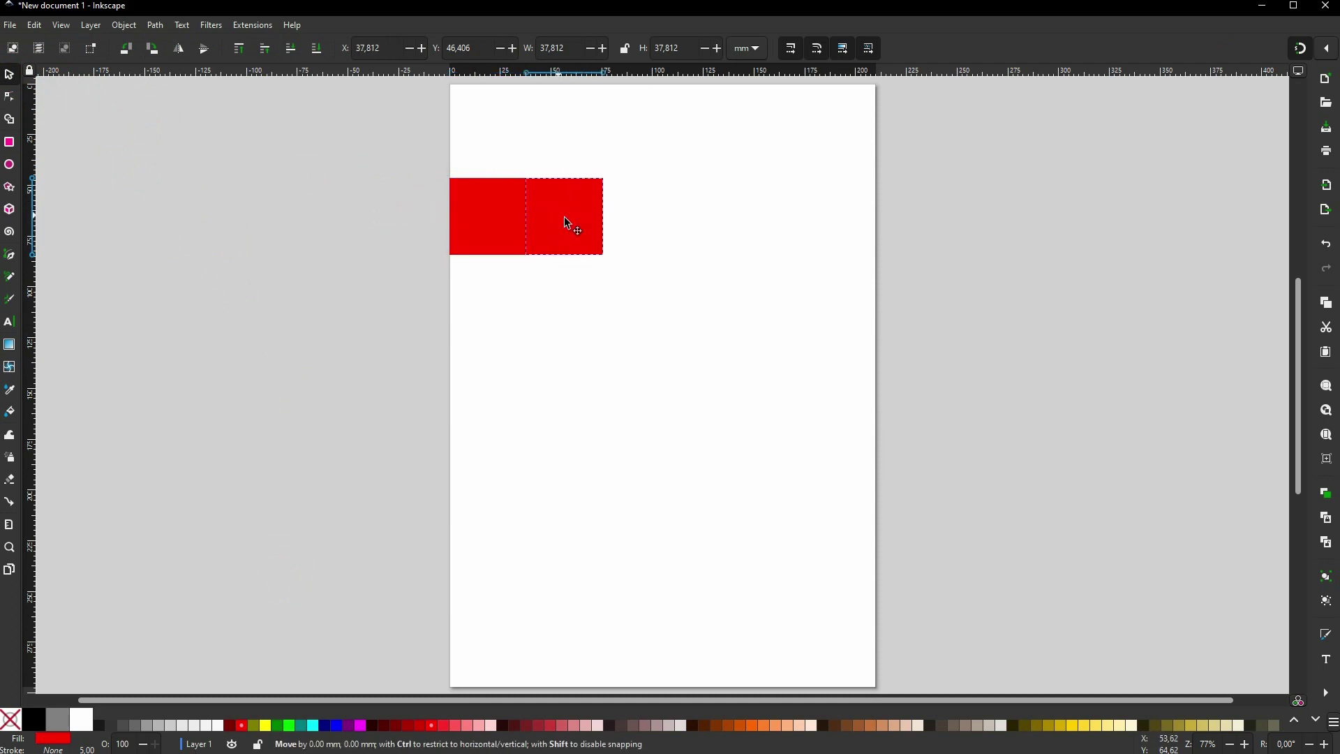
left_click_drag(401, 317, 752, 132)
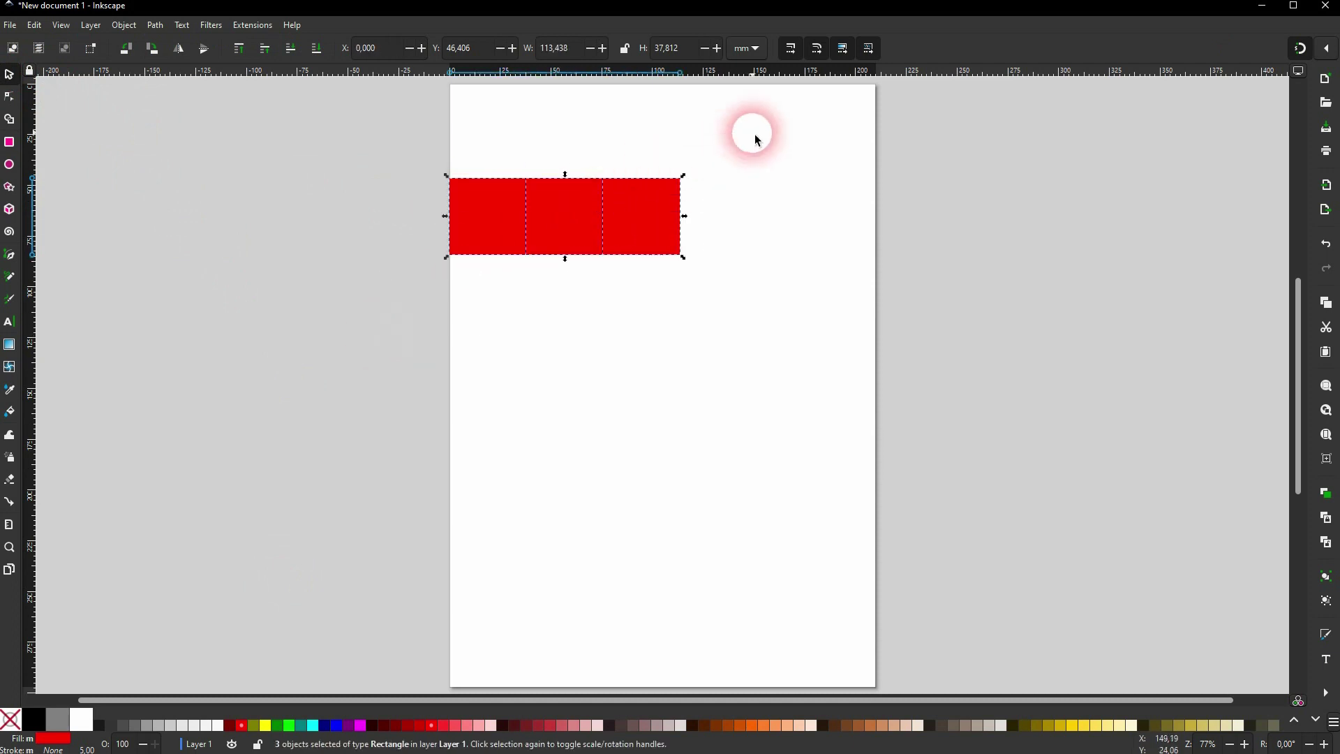
key("ctrl+d")
left_click_drag(545, 239, 549, 373)
key("ctrl+d")
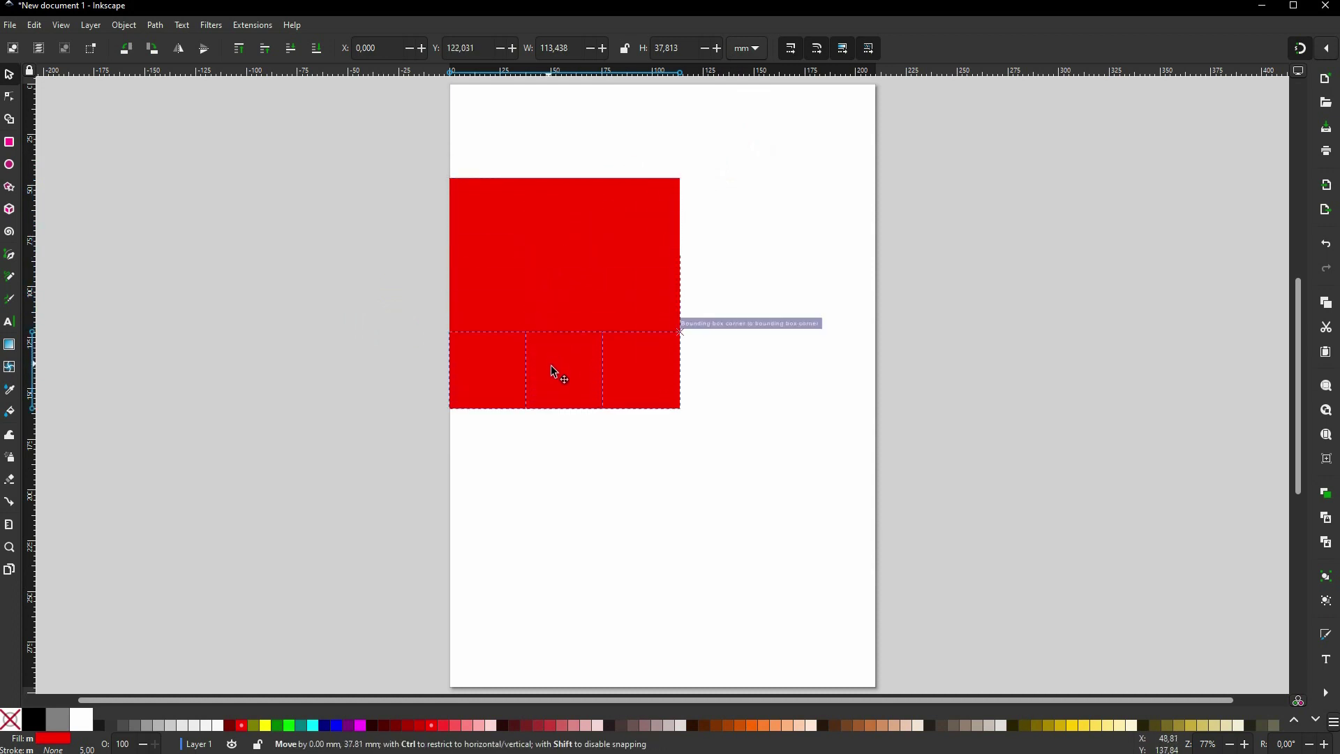
left_click_drag(378, 469, 752, 152)
Rotate the grid 45° into a diamond and delete its top square
left_click_drag(646, 281, 758, 339)
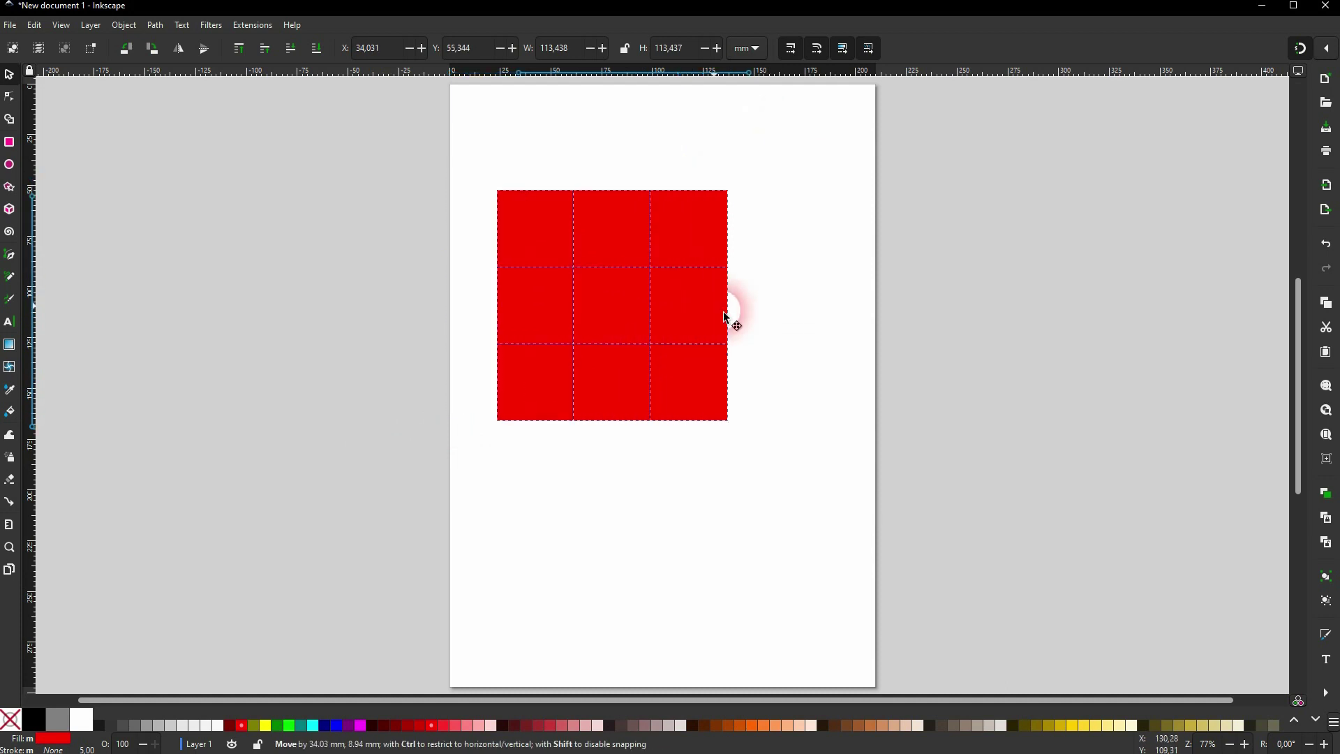
left_click(693, 351)
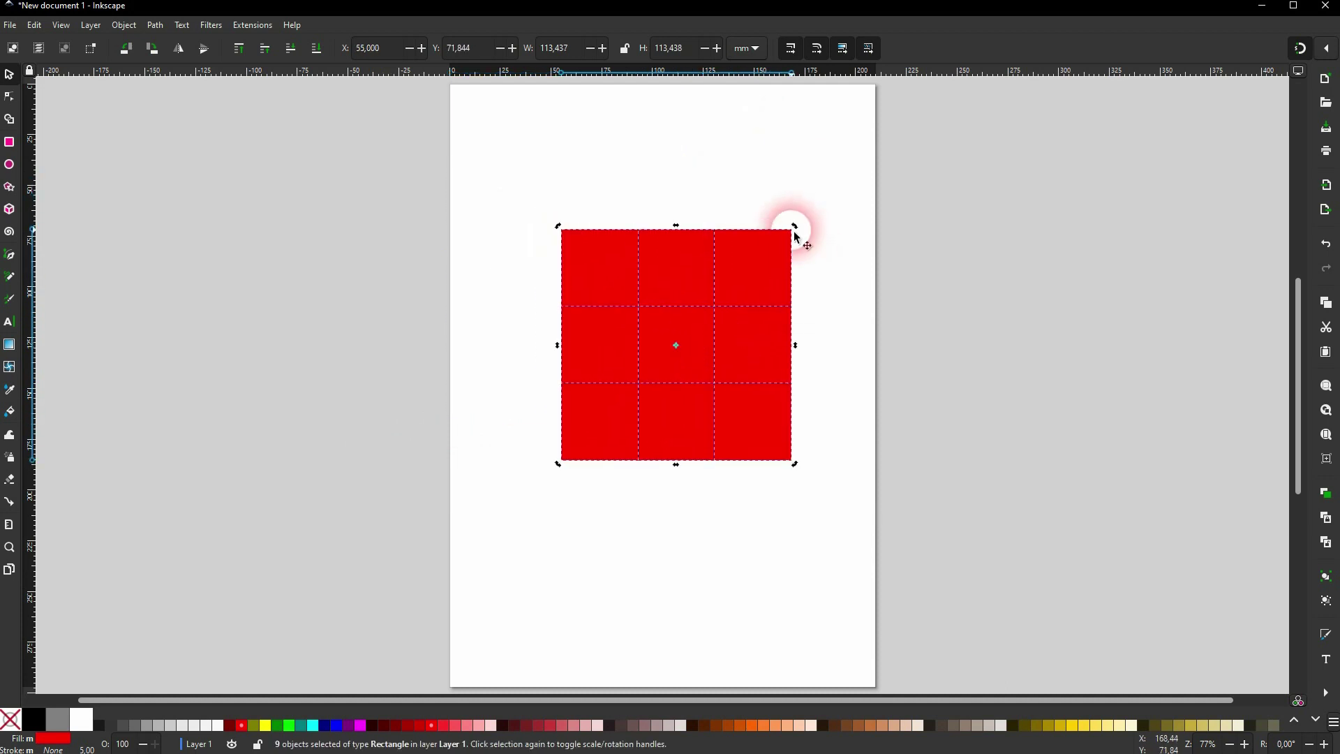
left_click_drag(794, 226, 675, 211)
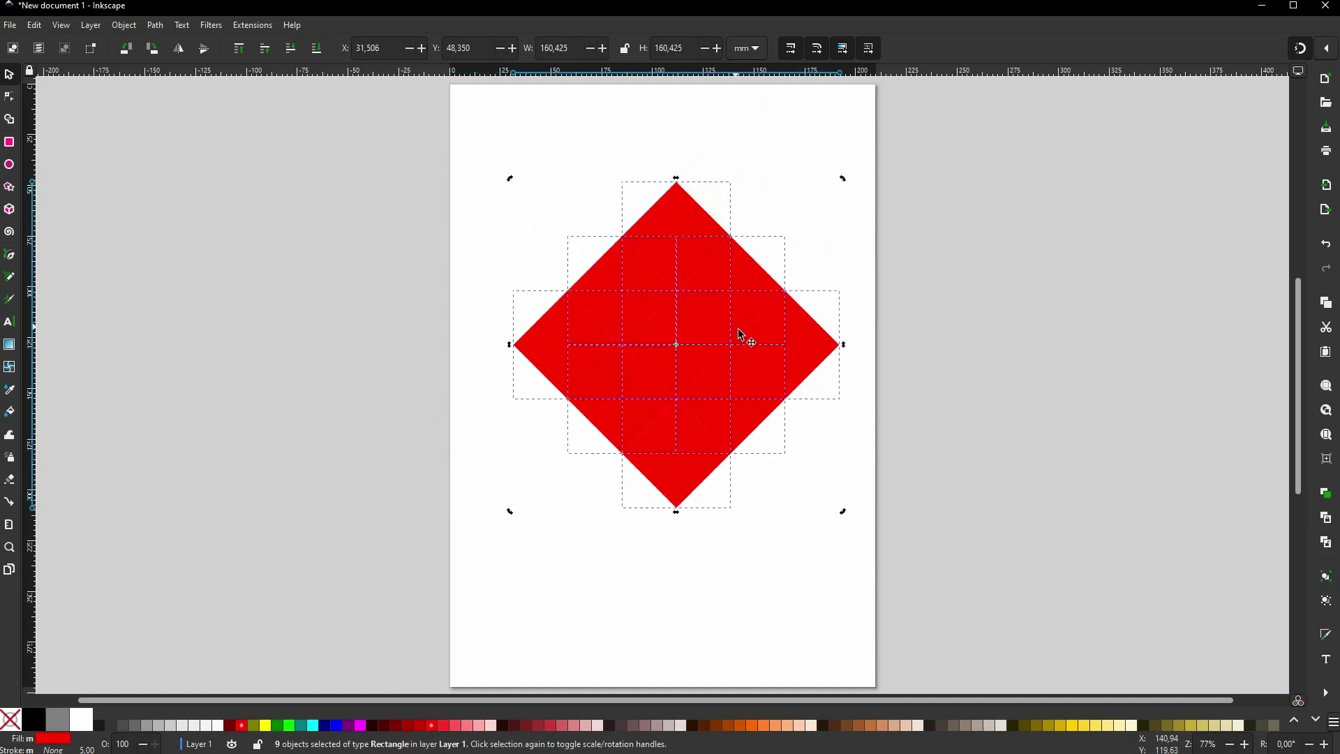
left_click(886, 167)
left_click(675, 215)
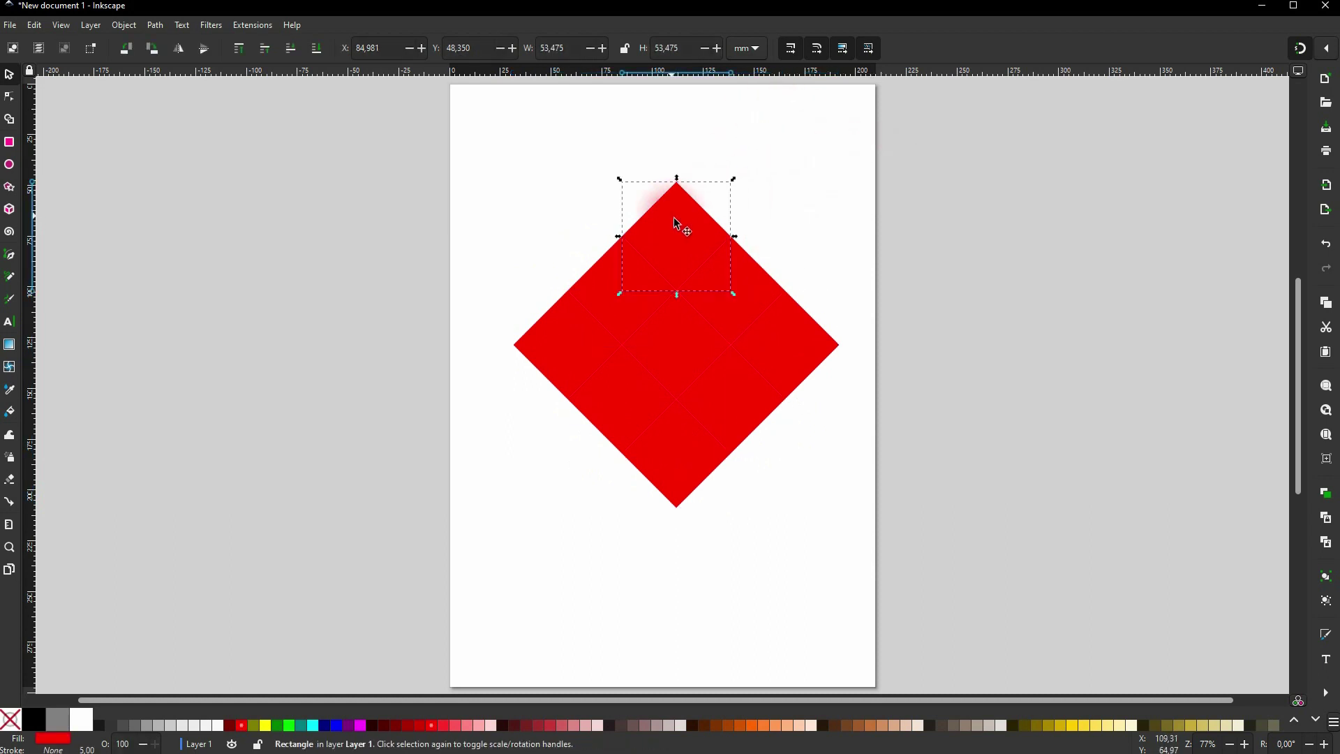
key("Delete")
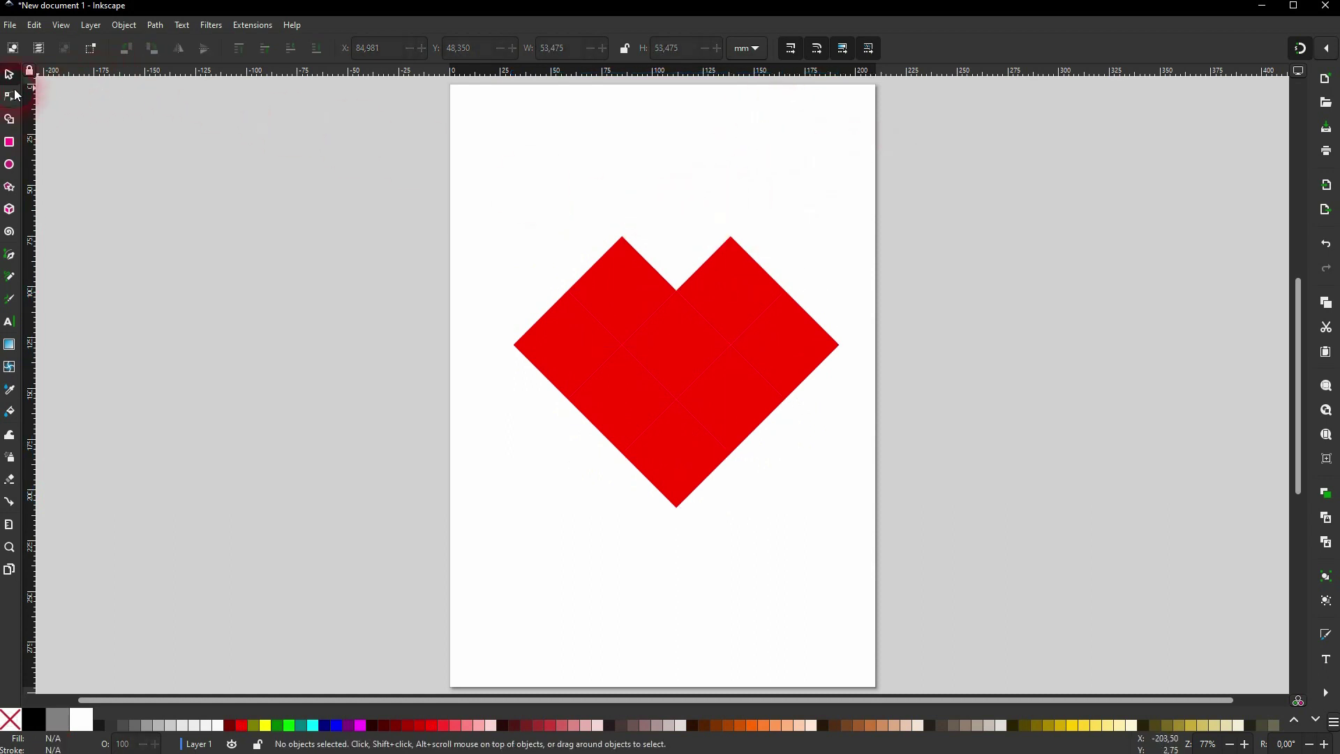
Add Corners to the upper squares and round the two top lobes
left_click(9, 95)
left_click(630, 280)
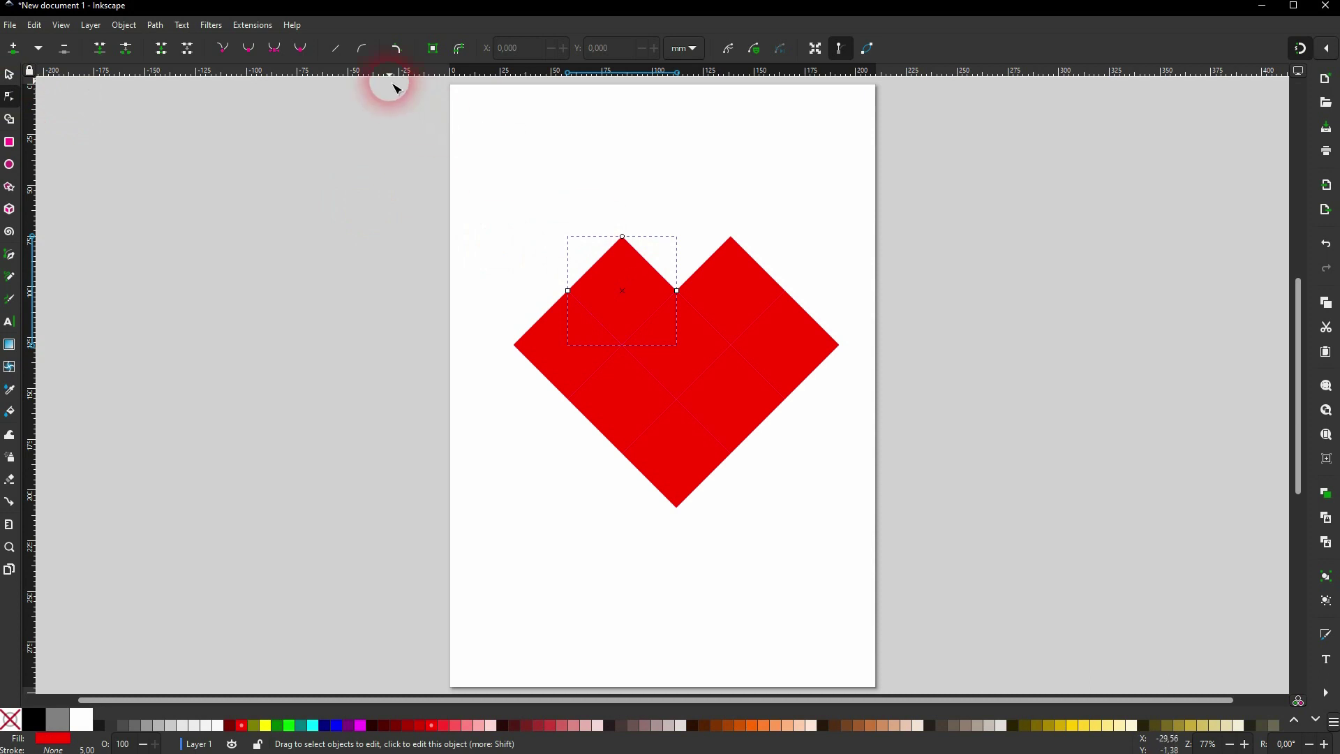
left_click(401, 51)
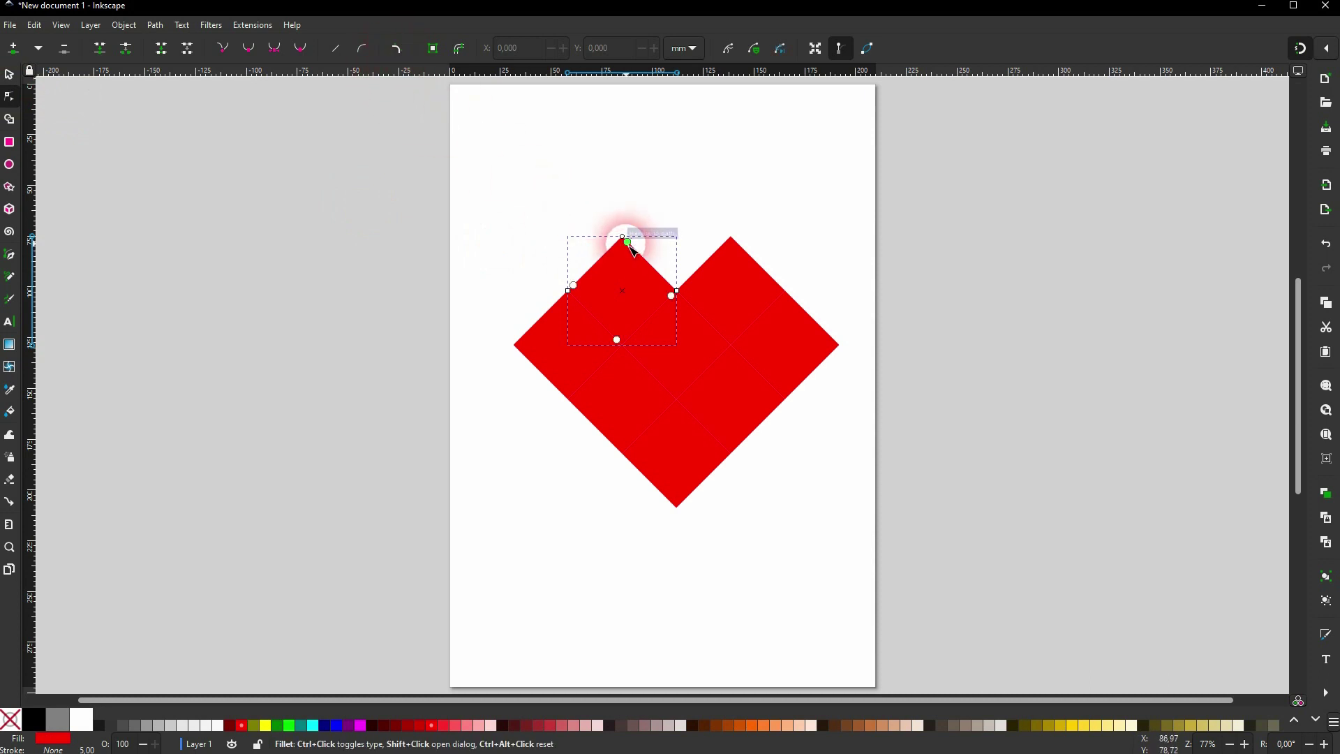
left_click_drag(627, 242, 752, 289)
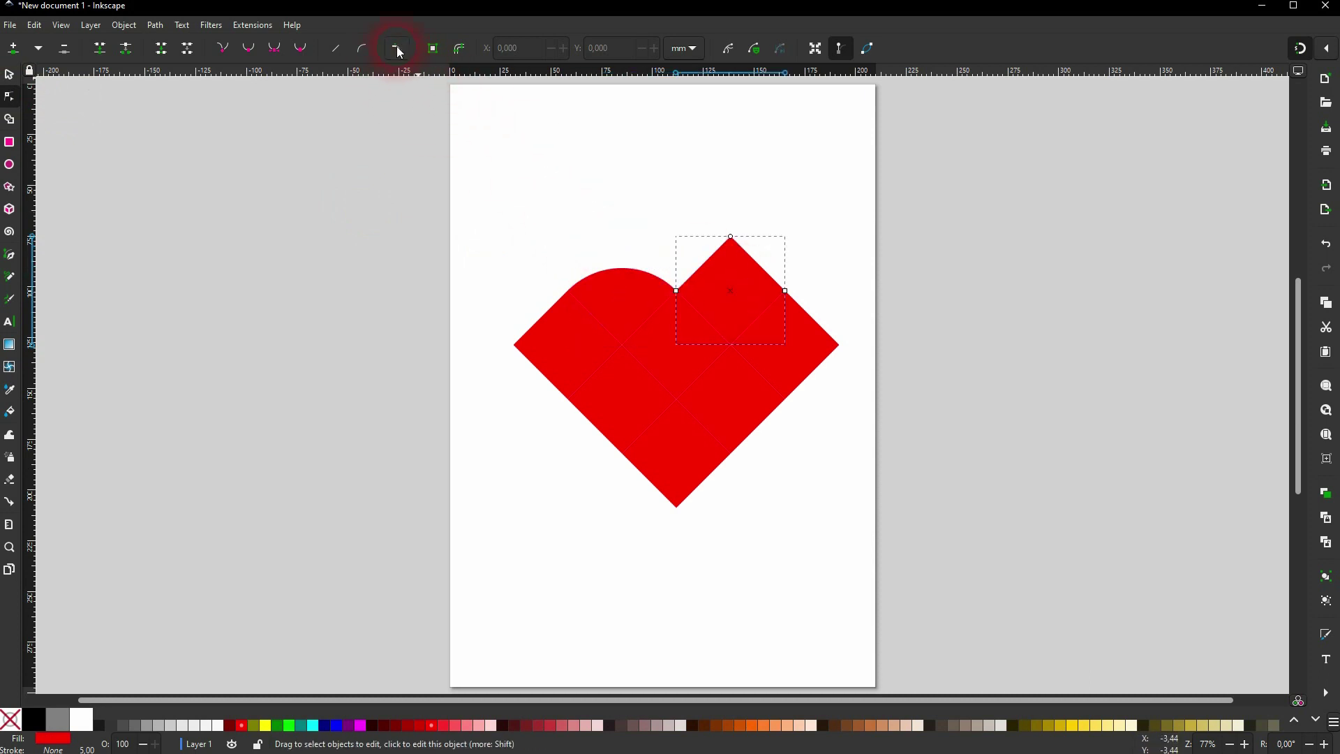
left_click_drag(730, 238, 782, 293)
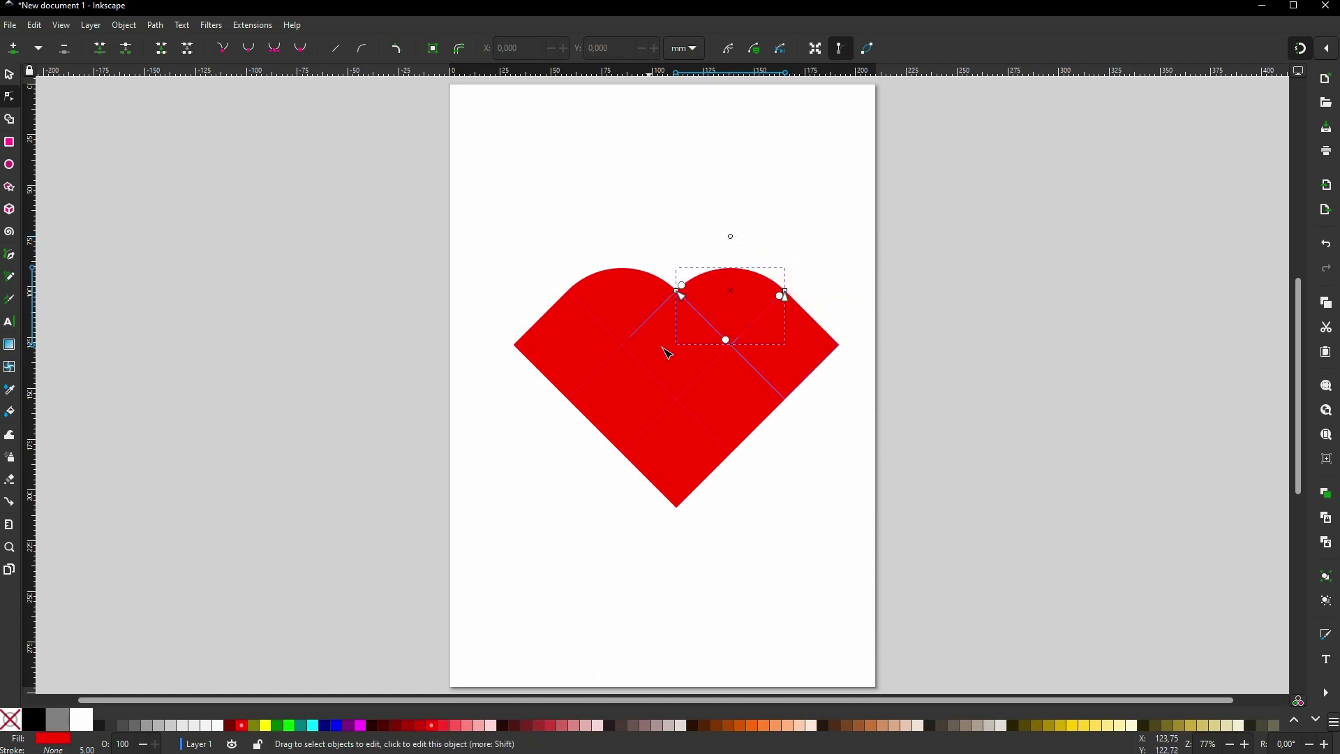
Add Corners to the side squares and round the heart's left and right corners
left_click(546, 356)
left_click(395, 52)
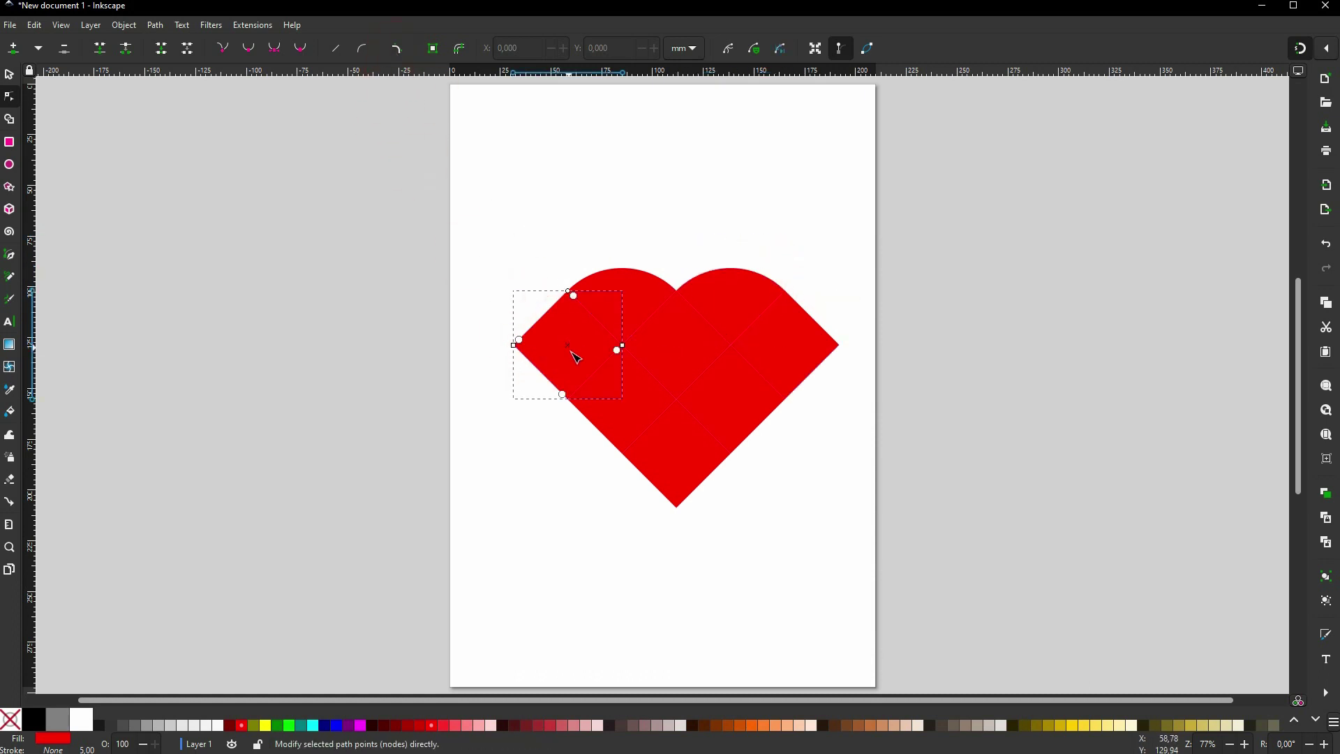
left_click_drag(520, 342, 679, 246)
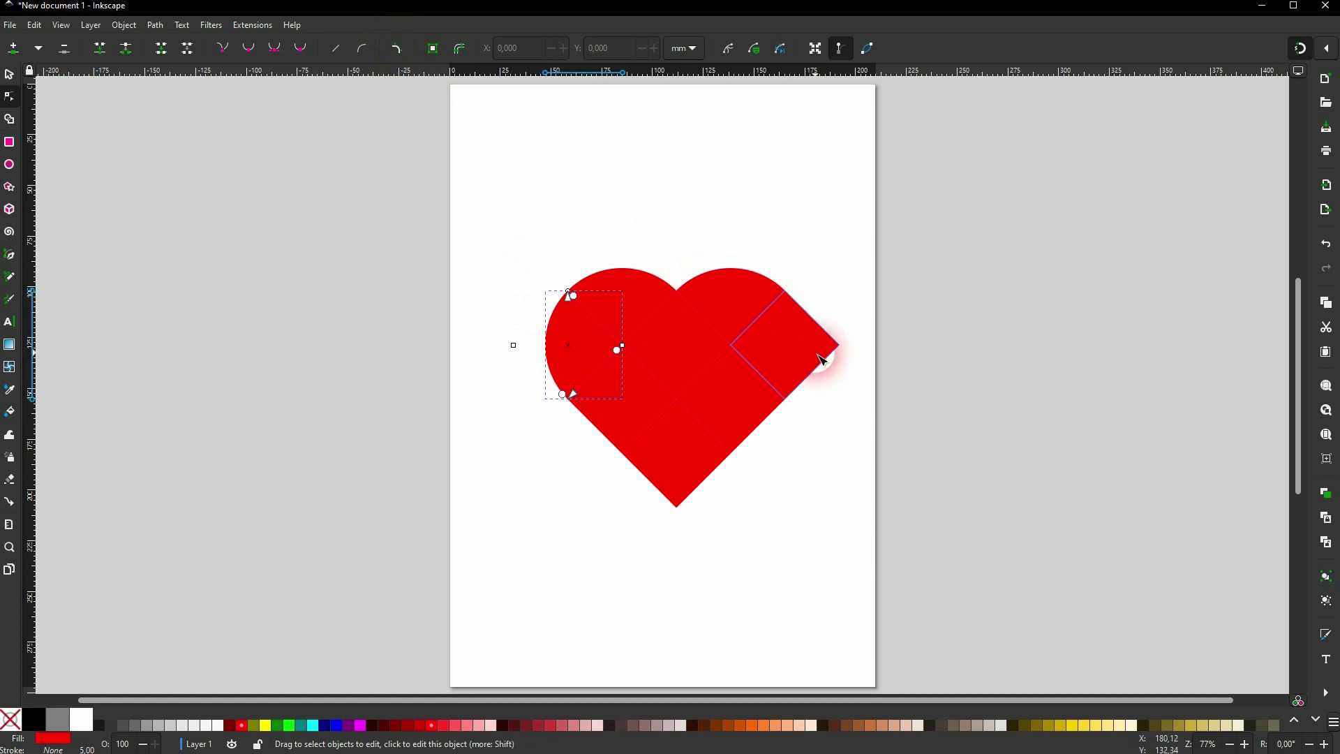
left_click(410, 51)
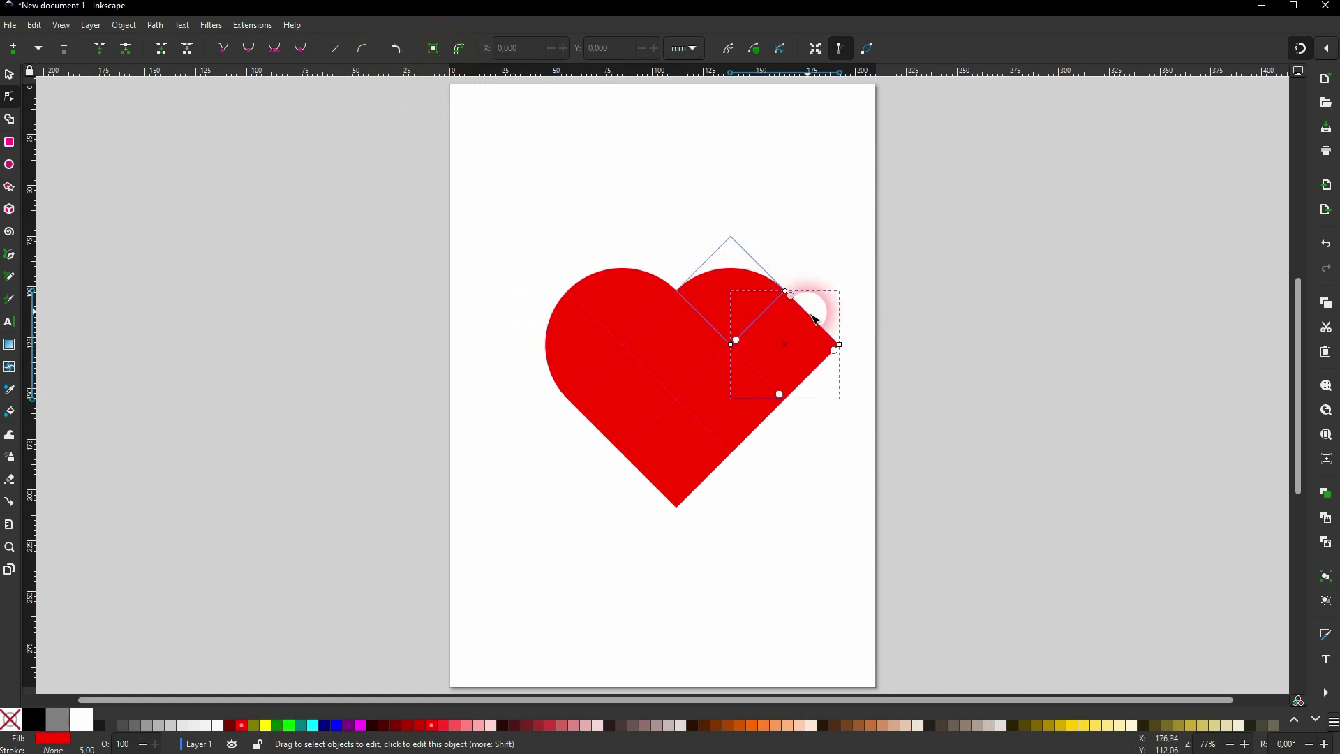
left_click(834, 353)
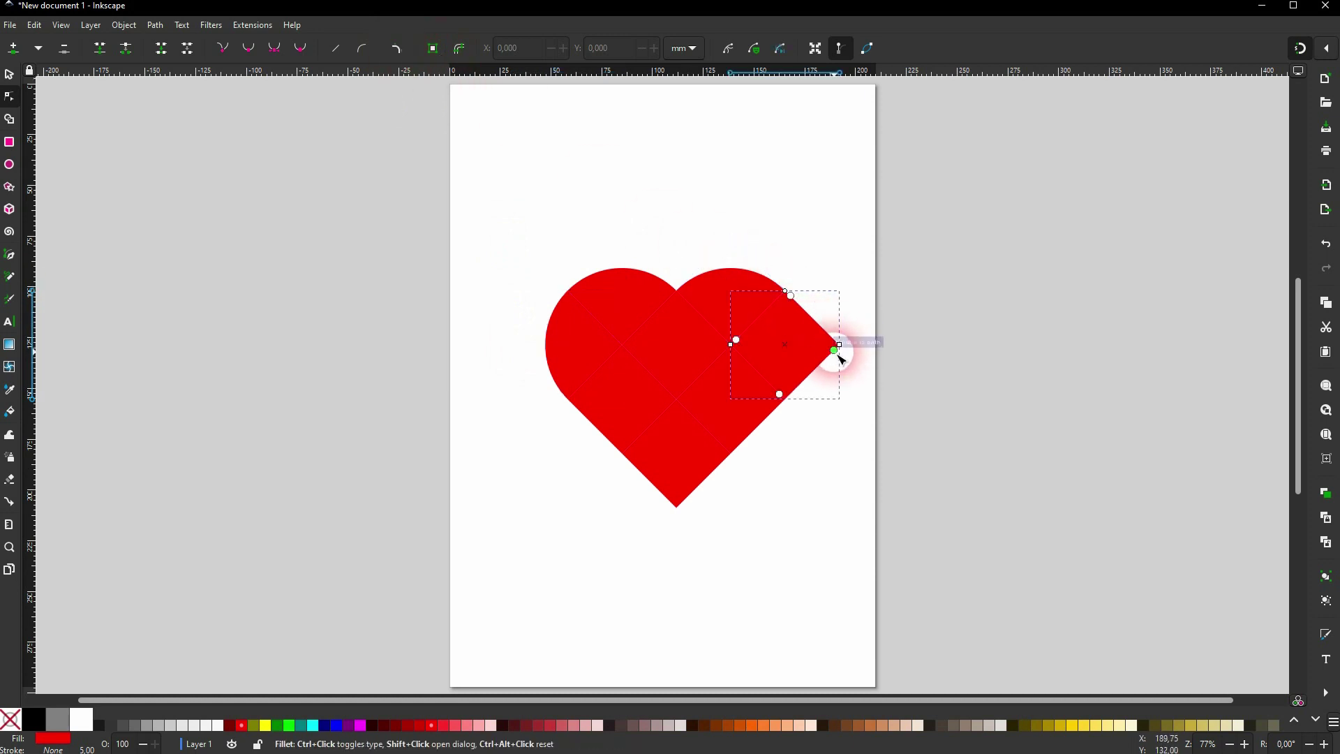
left_click_drag(837, 357, 738, 448)
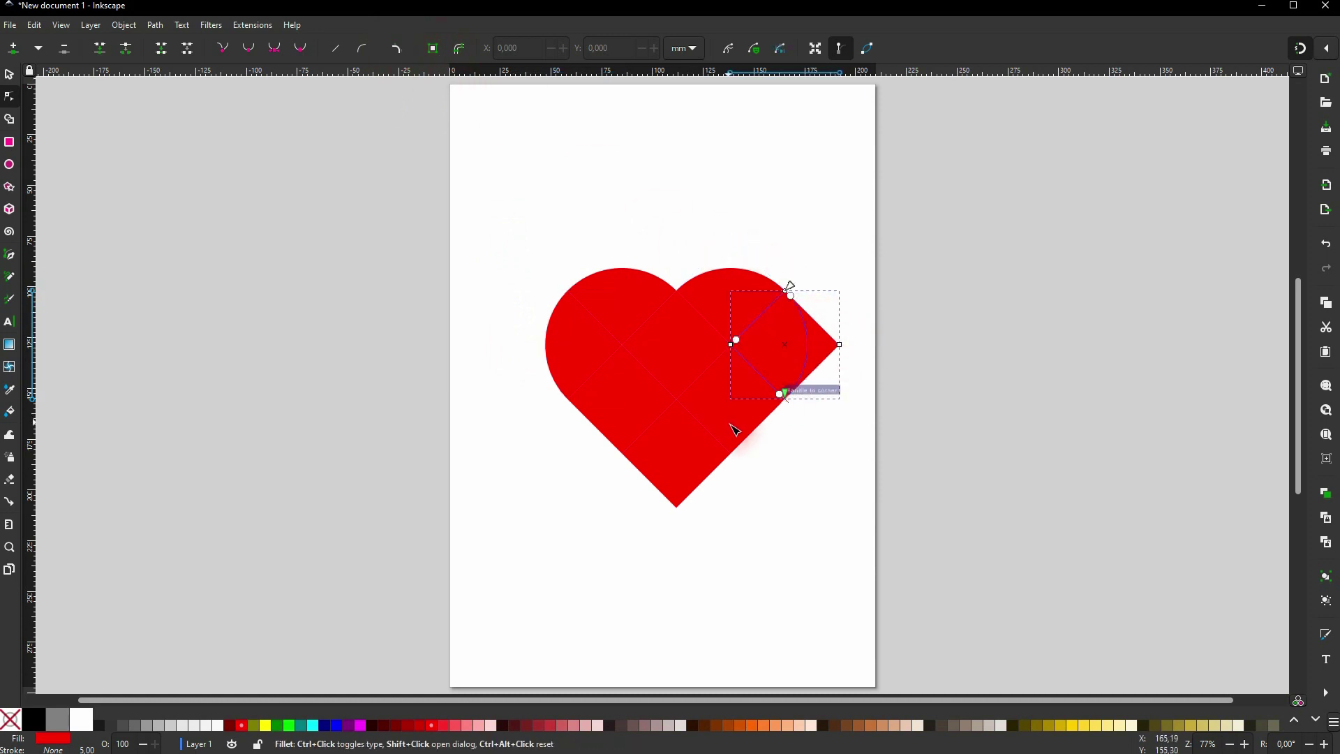
Group all eight red squares into one heart and nudge it up and left
left_click(9, 74)
left_click_drag(457, 555, 991, 192)
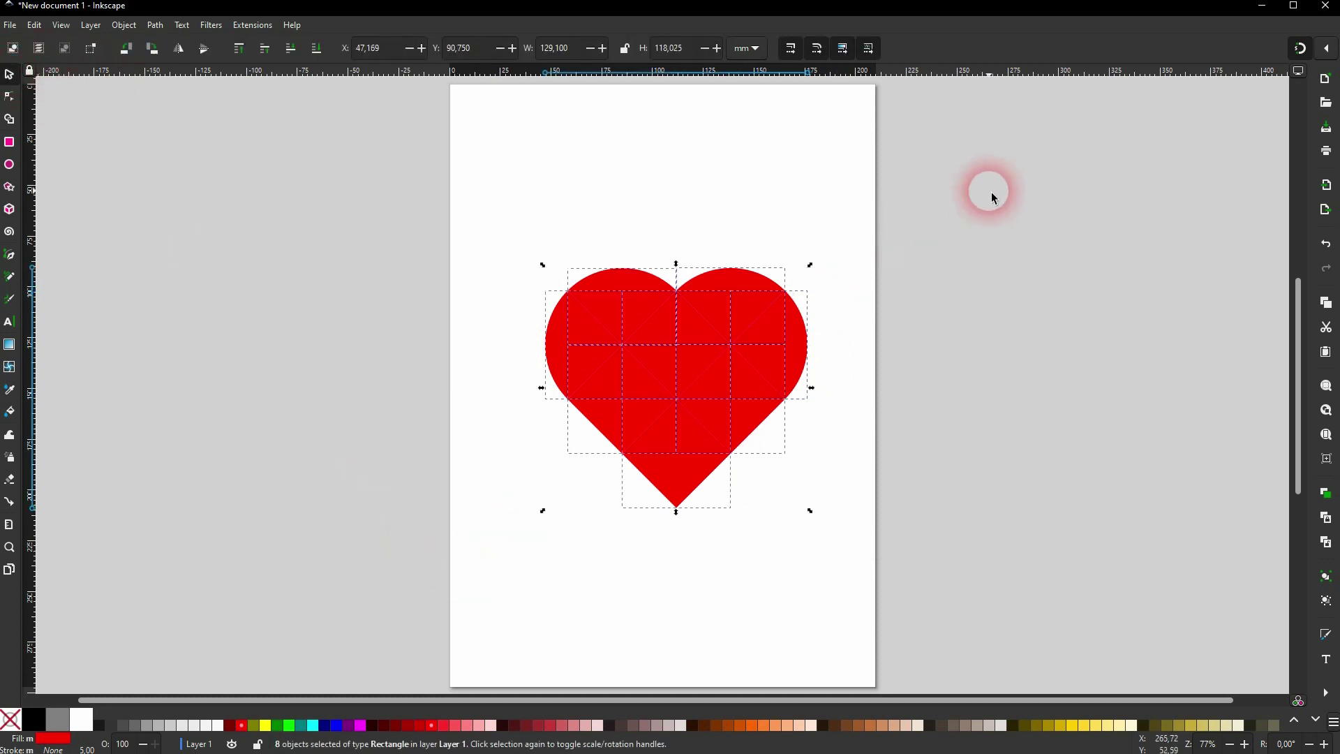
key("ctrl+plus")
left_click_drag(699, 385, 681, 345)
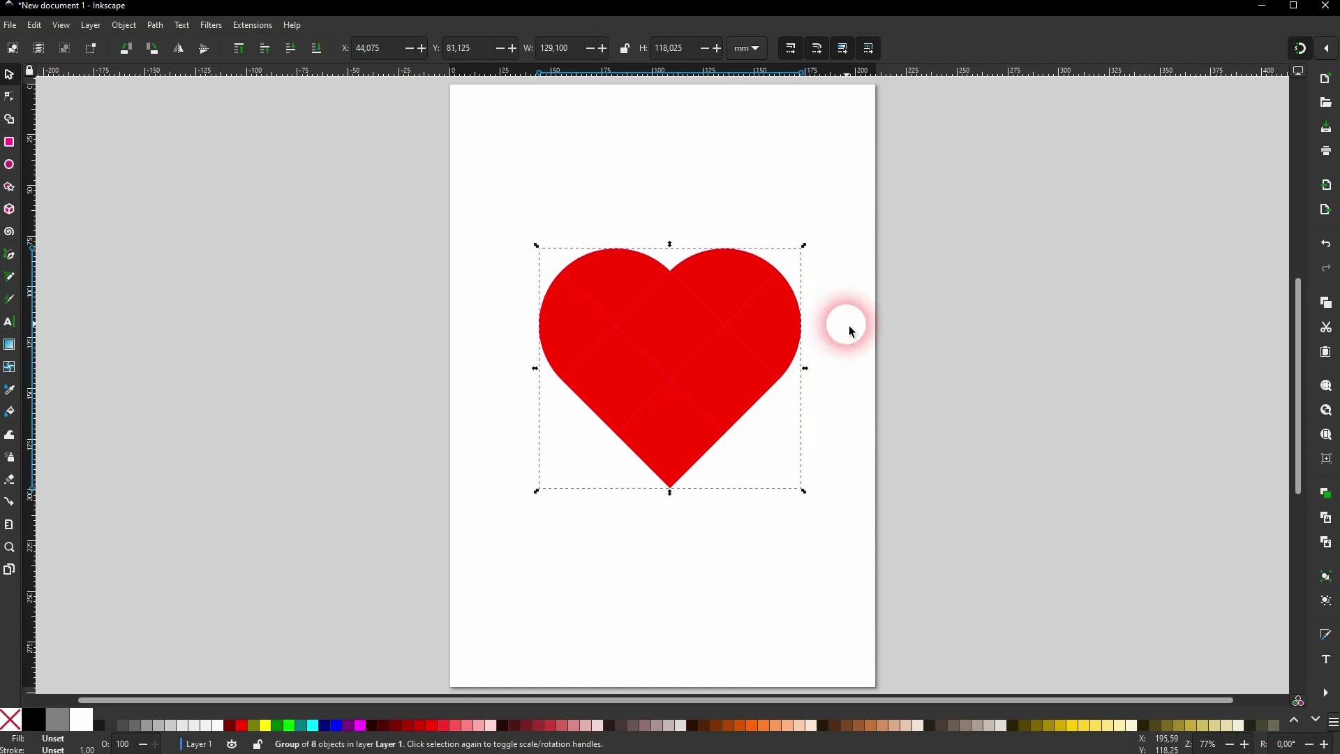